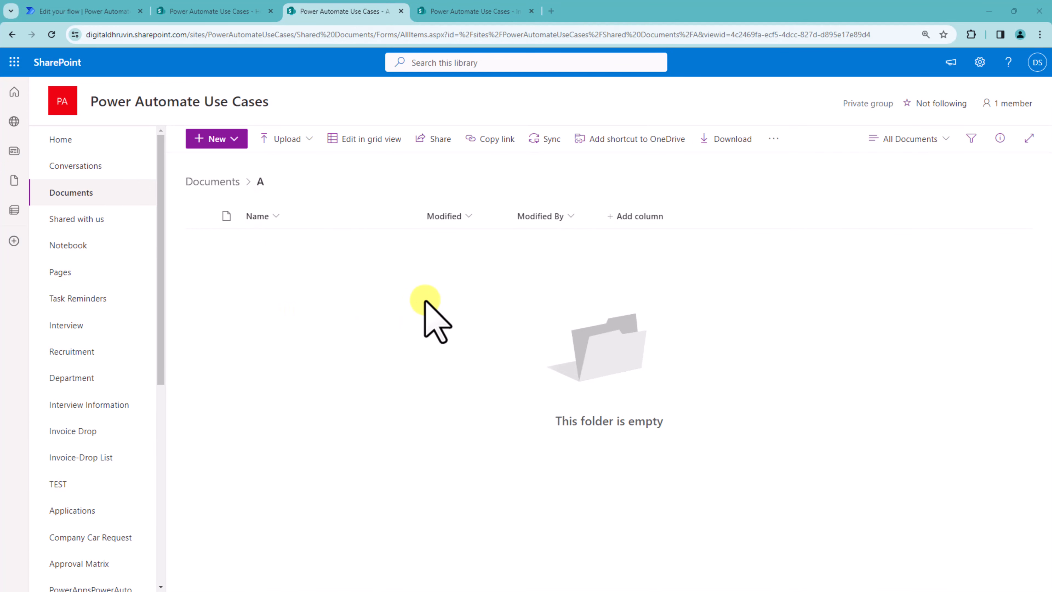
Step: Upload a PDF file into folder A of the Documents library to trigger the flow
{"action": "left_click_drag", "start_coordinate": [200, 312], "coordinate": [454, 296]}
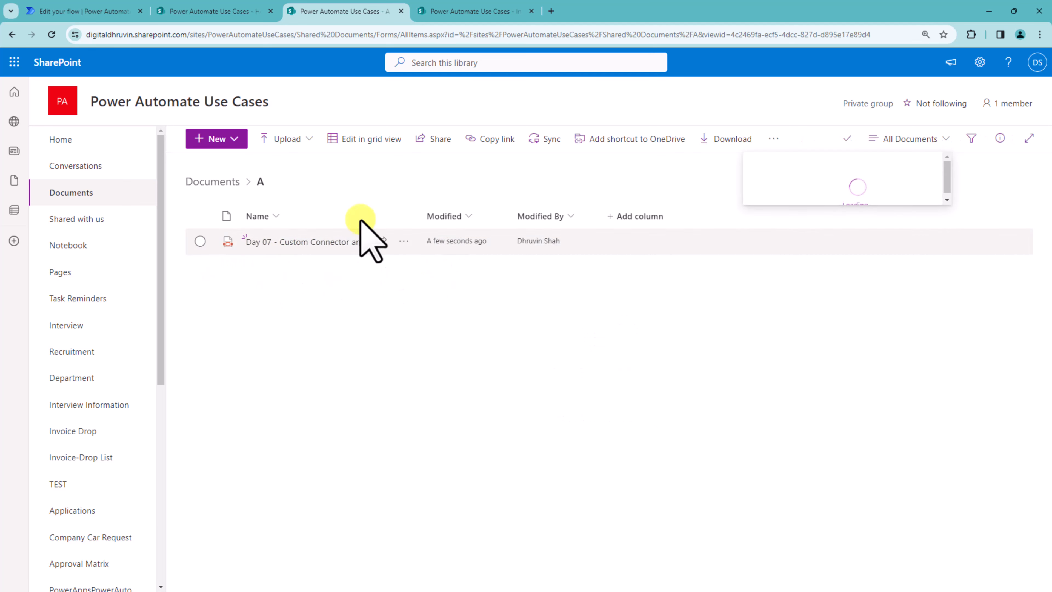
{"action": "left_click", "coordinate": [82, 11]}
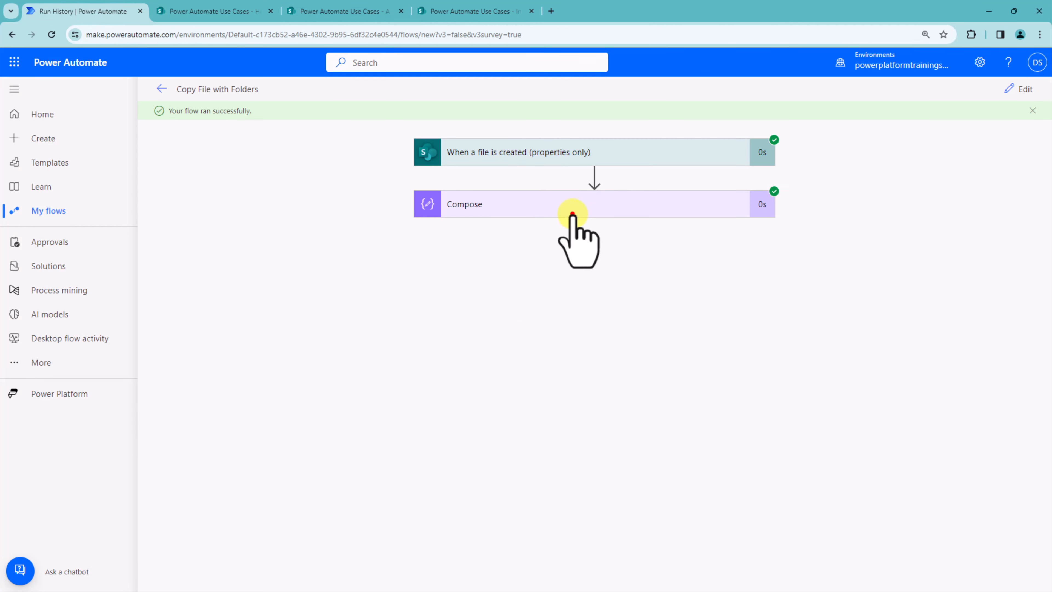
Step: Open the successful run's Compose action and examine its Folder Path, Full Path and IsFolder inputs
{"action": "left_click", "coordinate": [571, 209]}
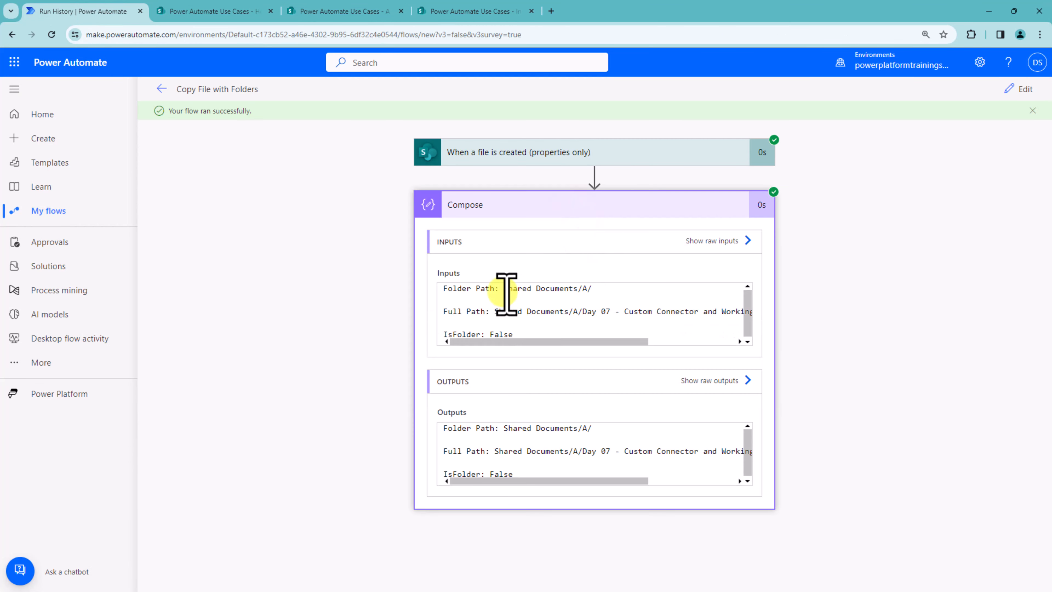
{"action": "left_click_drag", "start_coordinate": [504, 288], "coordinate": [604, 287]}
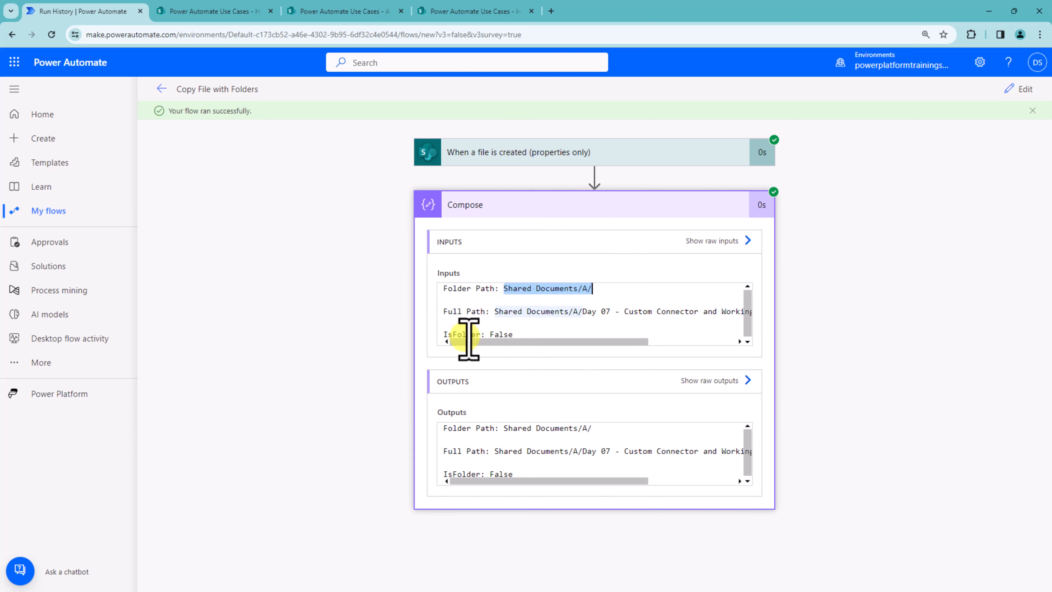
{"action": "left_click_drag", "start_coordinate": [497, 311], "coordinate": [311, 301]}
{"action": "left_click_drag", "start_coordinate": [525, 331], "coordinate": [492, 331]}
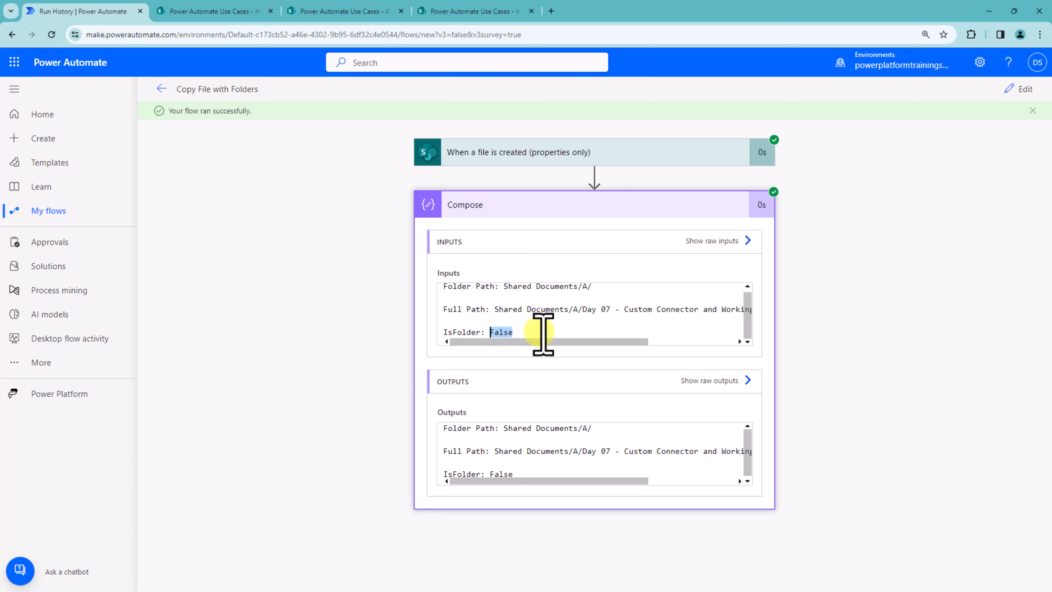
{"action": "key", "text": "ctrl+a"}
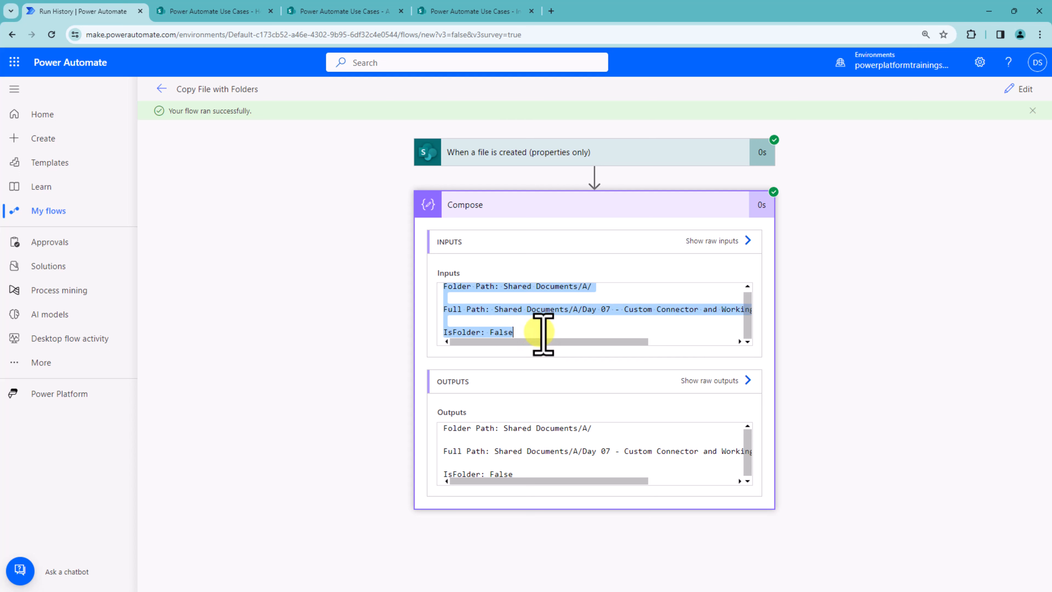
{"action": "key", "text": "alt+Tab"}
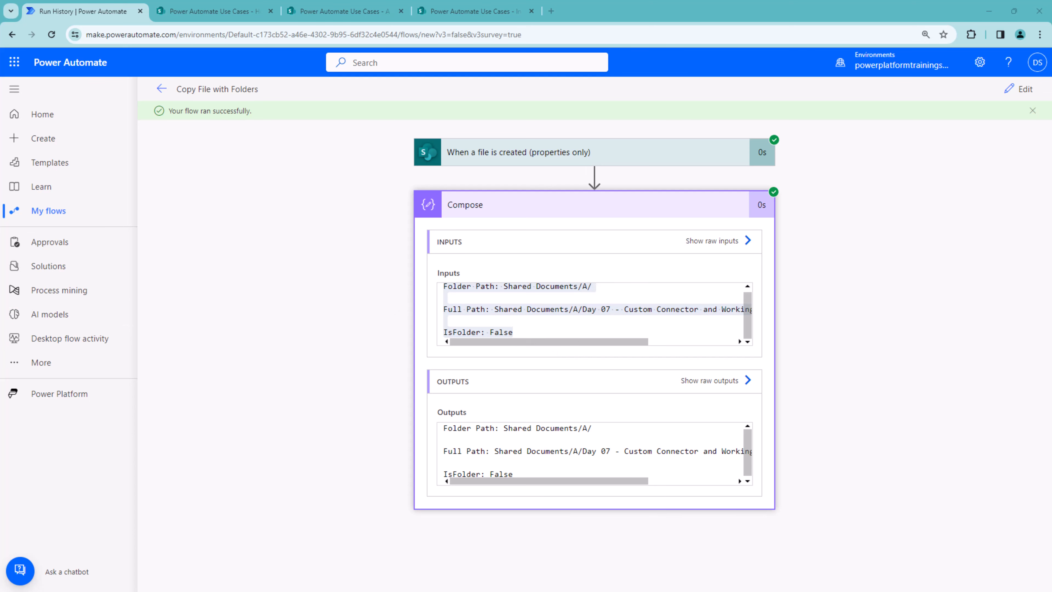
Step: Edit the flow and add a SharePoint Create new folder action after Compose
{"action": "left_click", "coordinate": [1019, 89]}
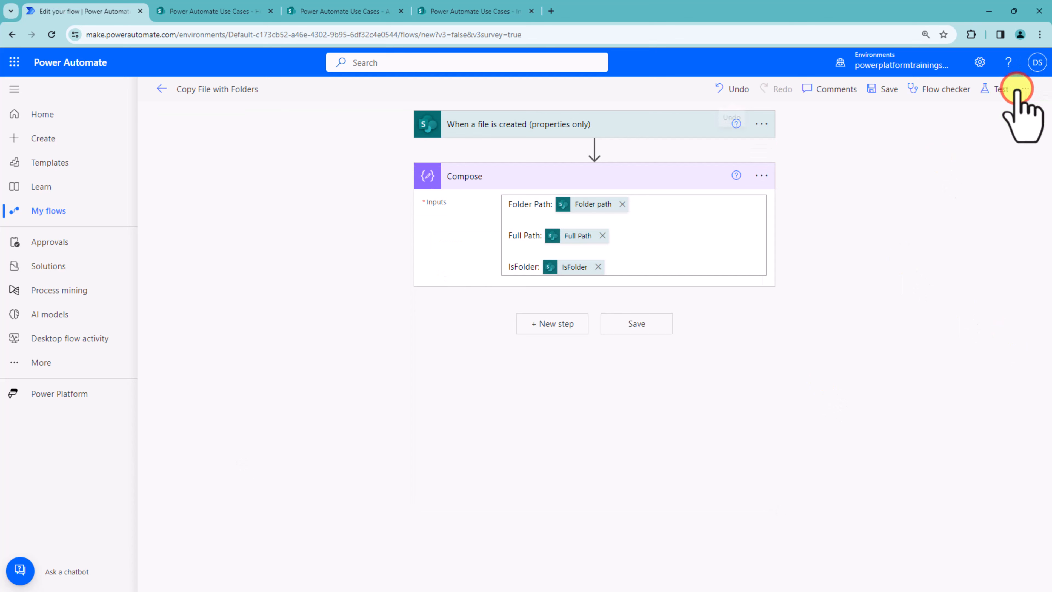
{"action": "left_click", "coordinate": [548, 328]}
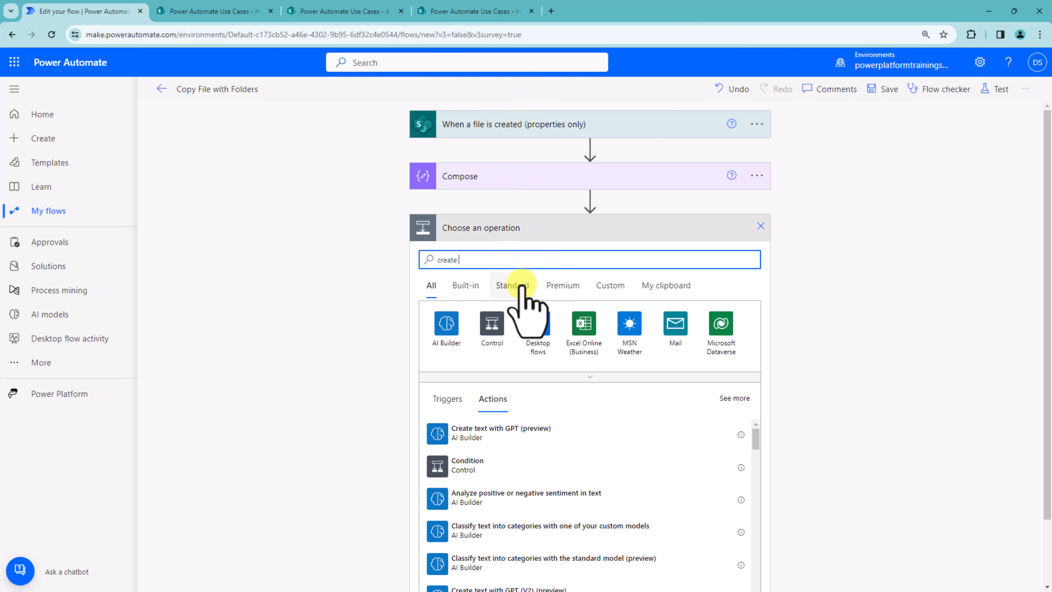
{"action": "type", "text": "folder"}
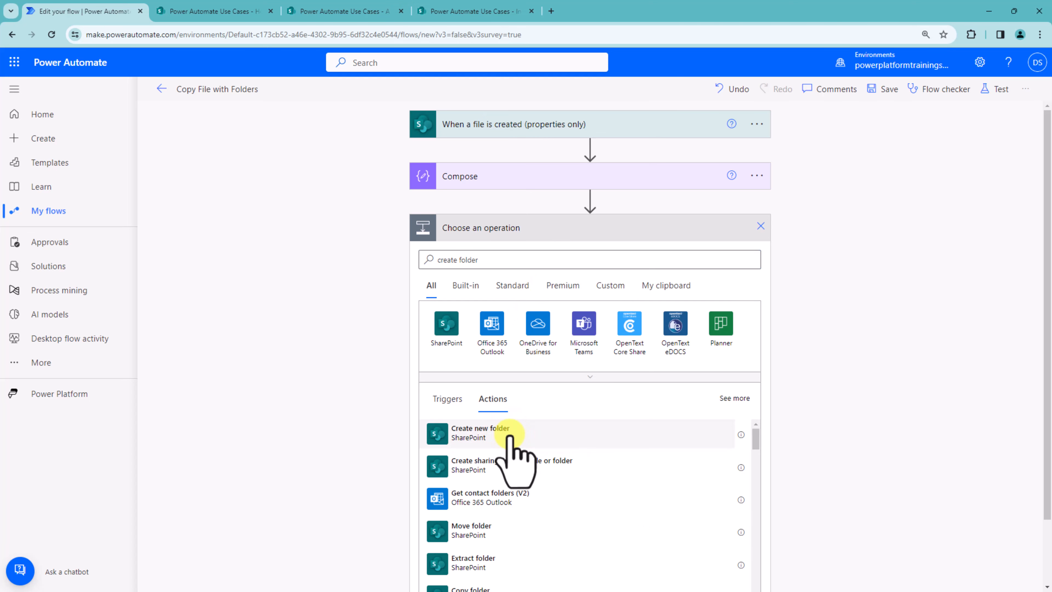
{"action": "left_click", "coordinate": [508, 433]}
Step: Set the Site Address to Power Automate Use Cases and the List or Library to Invoice Drop
{"action": "left_click", "coordinate": [549, 256]}
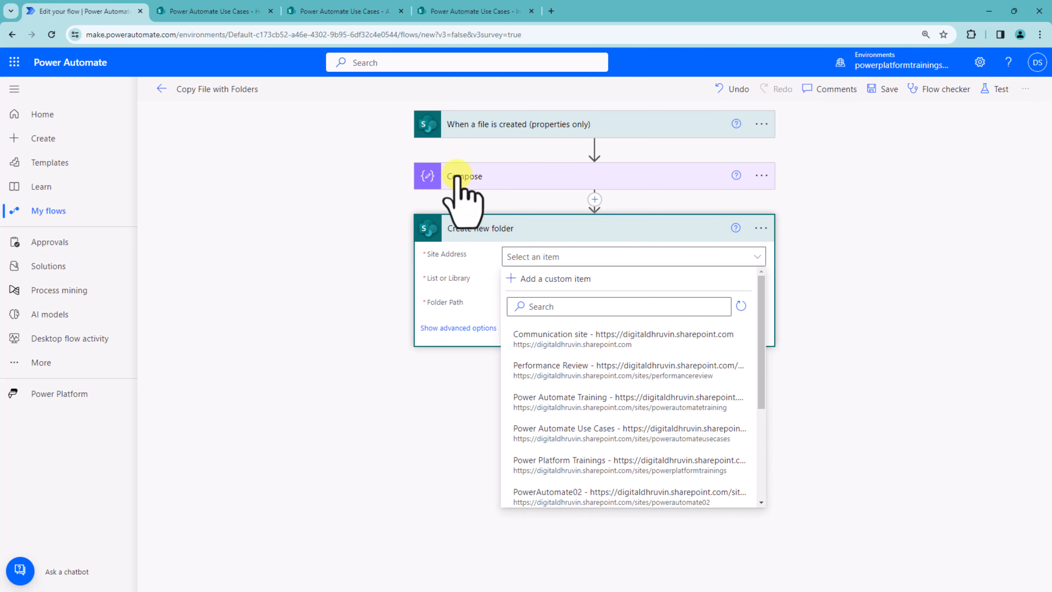
{"action": "left_click", "coordinate": [472, 10]}
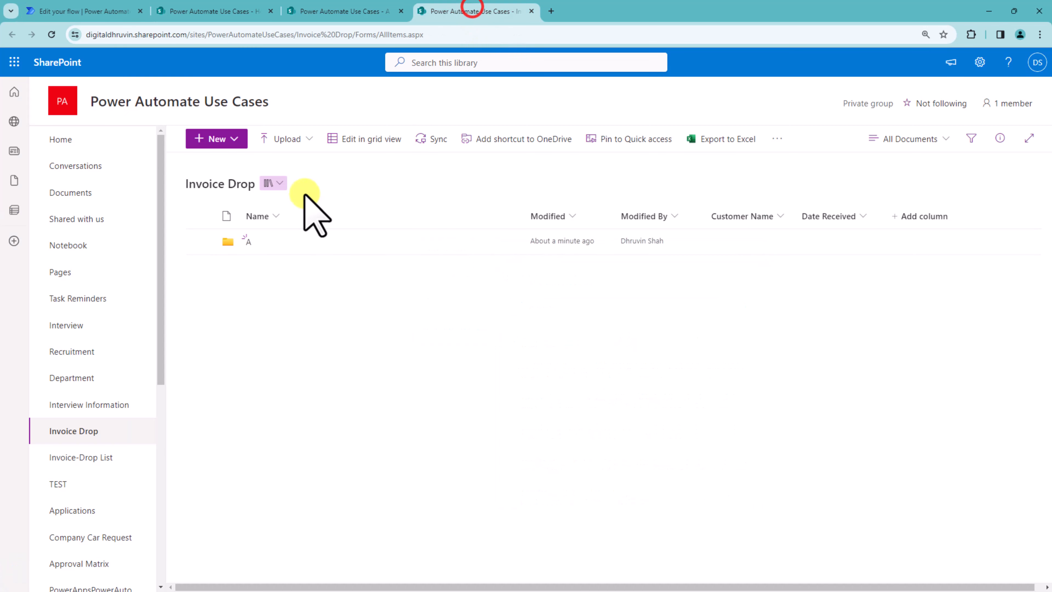
{"action": "left_click", "coordinate": [83, 11]}
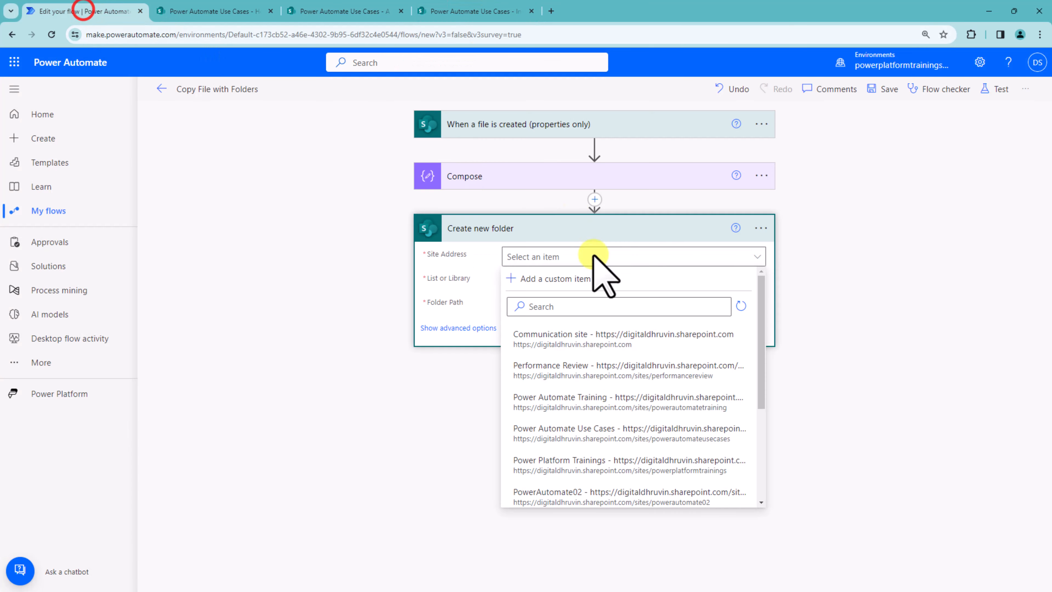
{"action": "left_click", "coordinate": [572, 306]}
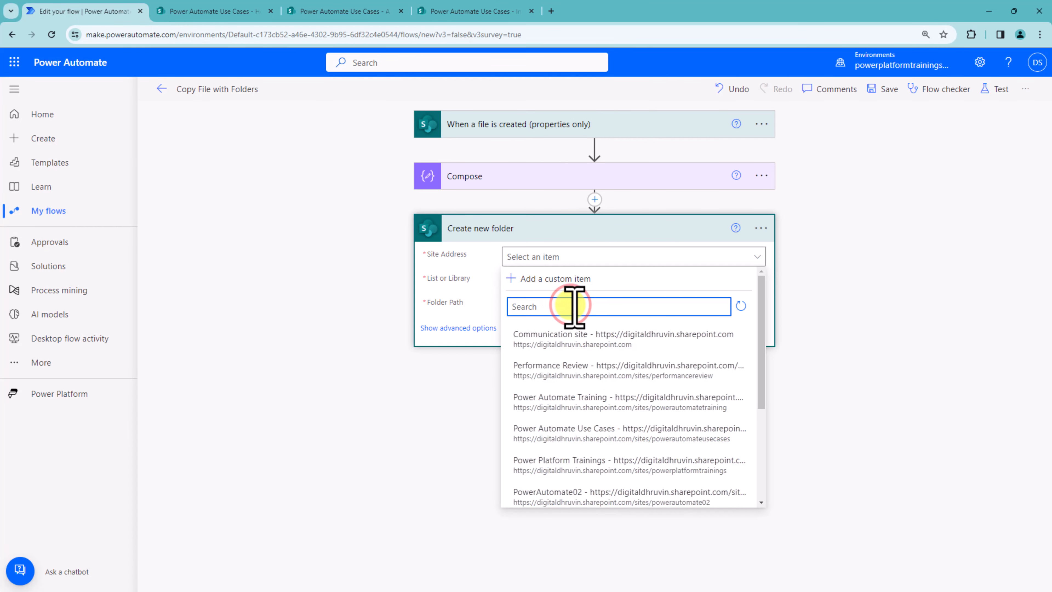
{"action": "left_click", "coordinate": [629, 431]}
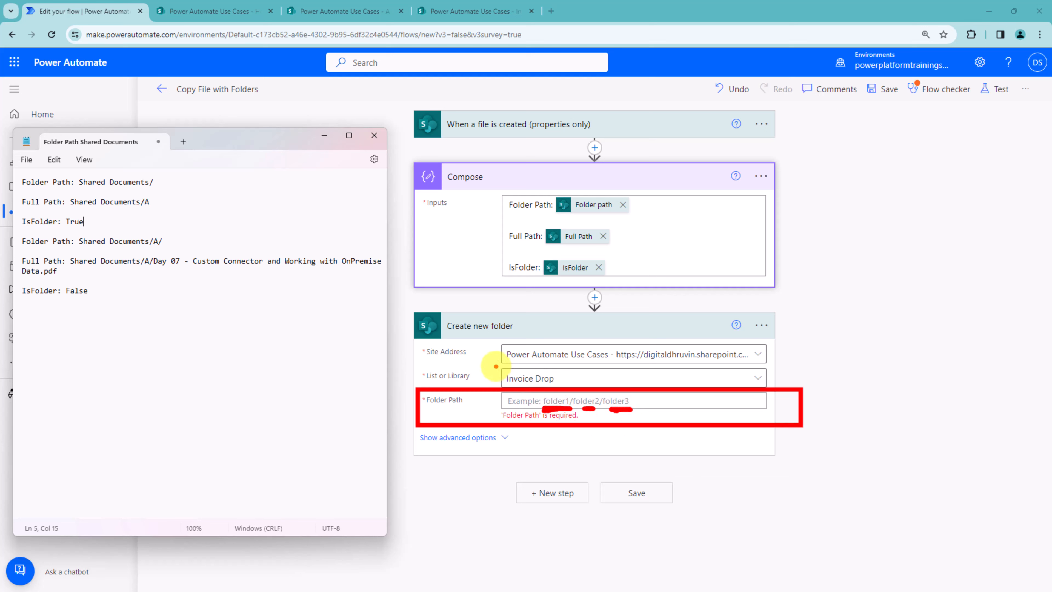
Step: Compare the required Folder Path format with the folder paths noted from the earlier runs
{"action": "left_click_drag", "start_coordinate": [496, 363], "coordinate": [568, 386]}
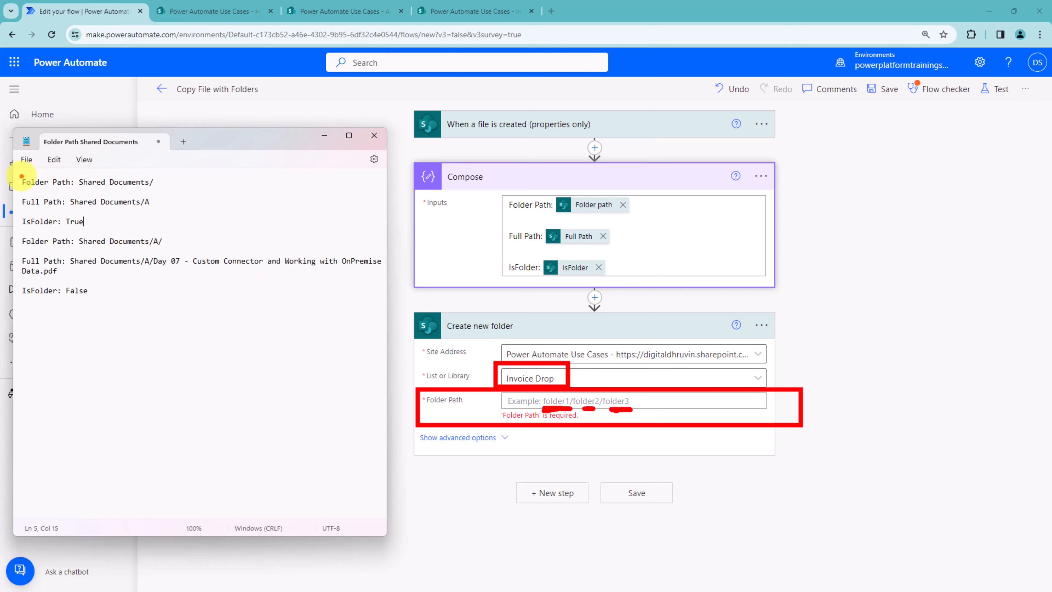
{"action": "left_click_drag", "start_coordinate": [17, 231], "coordinate": [211, 252]}
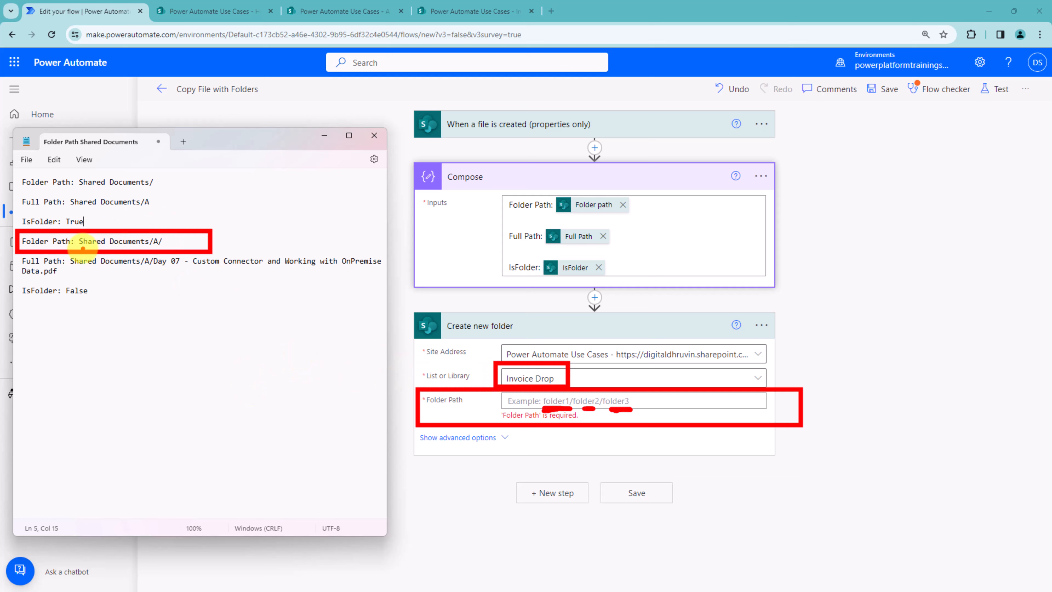
{"action": "left_click_drag", "start_coordinate": [189, 324], "coordinate": [158, 249]}
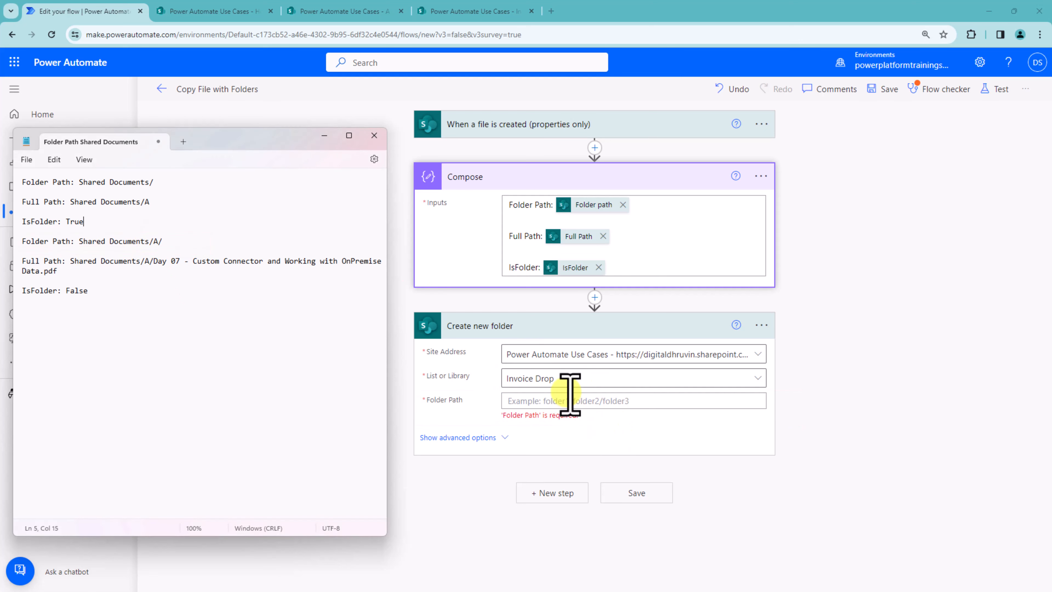
Step: Start a replace() expression for Folder Path with the trigger's Folder path as its text
{"action": "left_click", "coordinate": [566, 401]}
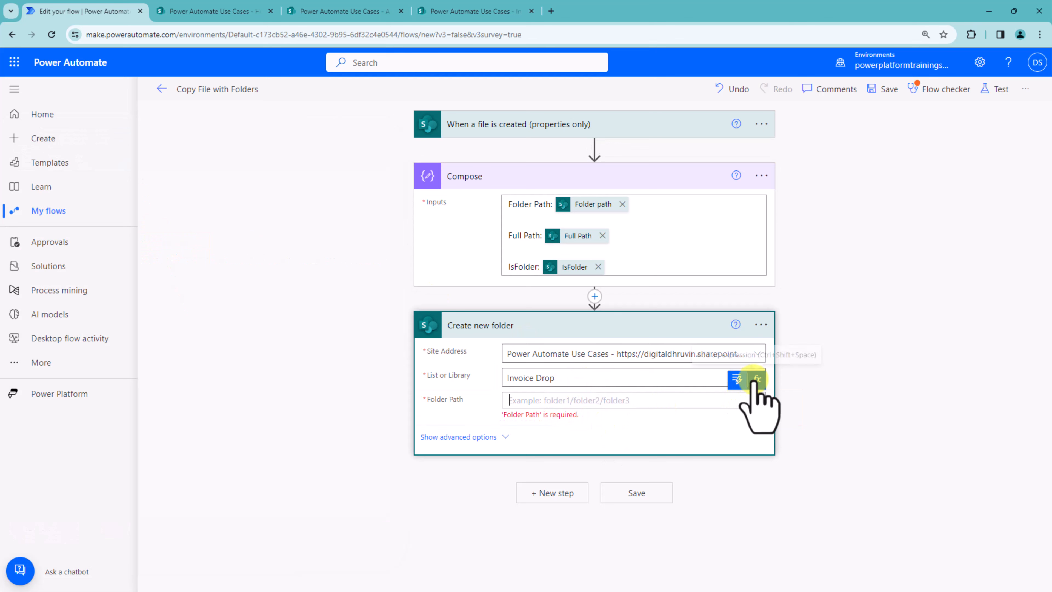
{"action": "left_click", "coordinate": [754, 379]}
{"action": "left_click", "coordinate": [553, 152]}
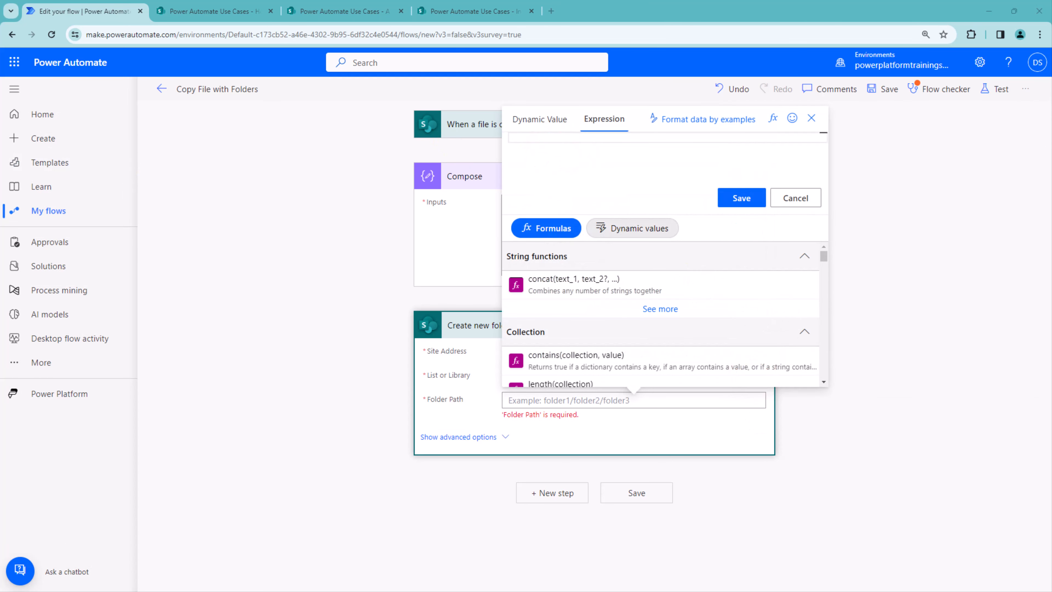
{"action": "left_click", "coordinate": [581, 165]}
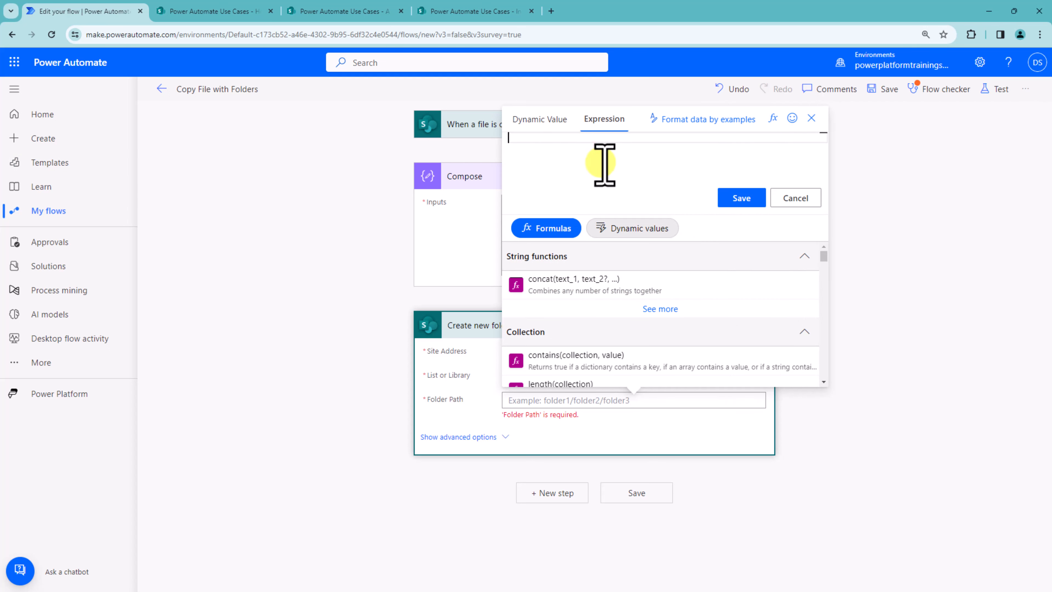
{"action": "type", "text": "replace"}
{"action": "left_click", "coordinate": [541, 137]}
{"action": "left_click", "coordinate": [632, 228]}
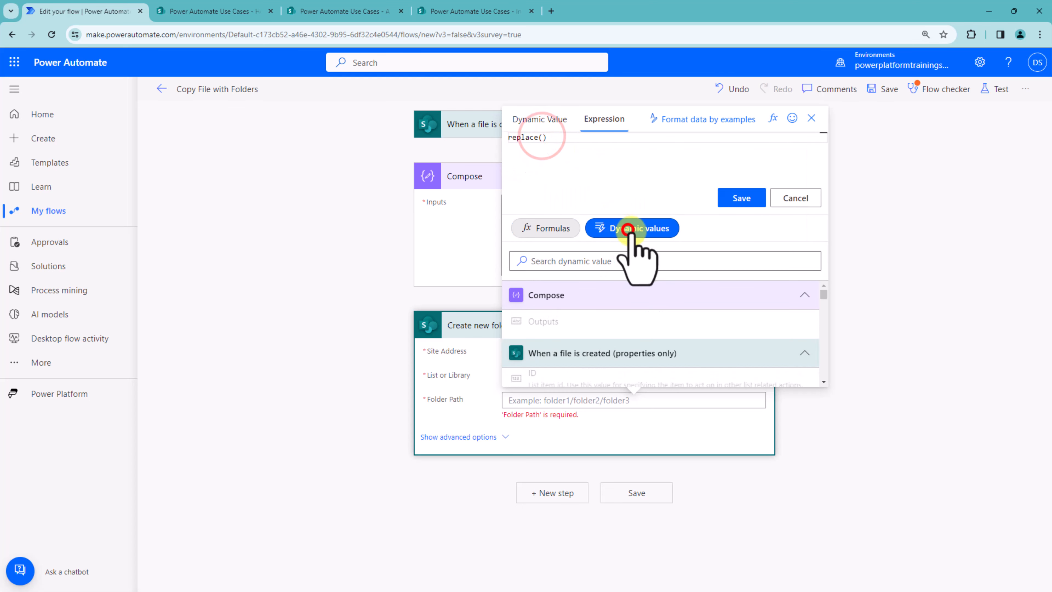
{"action": "left_click", "coordinate": [623, 262]}
{"action": "type", "text": "folder"}
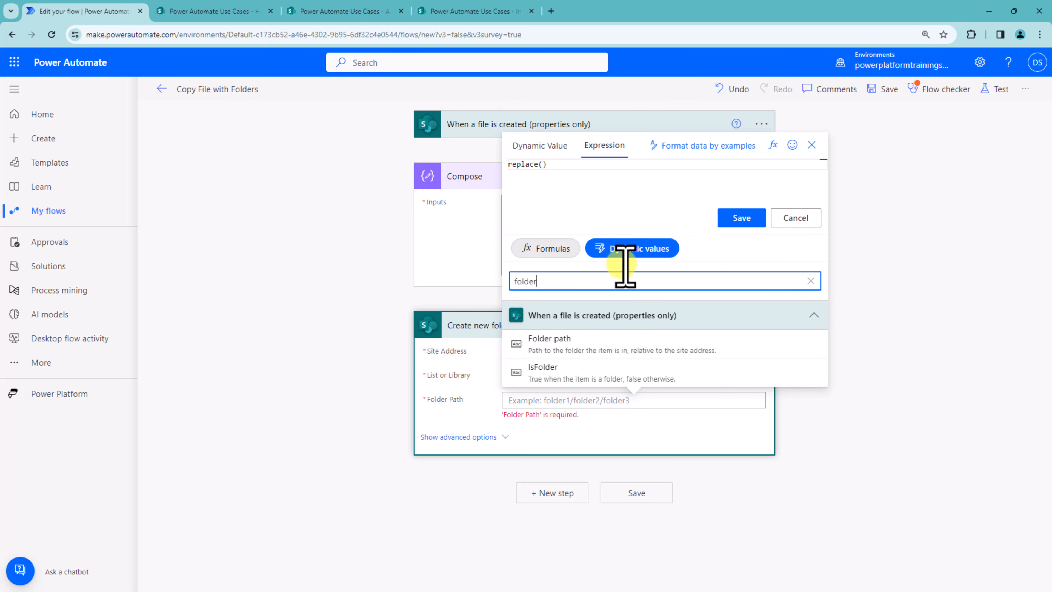
{"action": "left_click", "coordinate": [616, 348]}
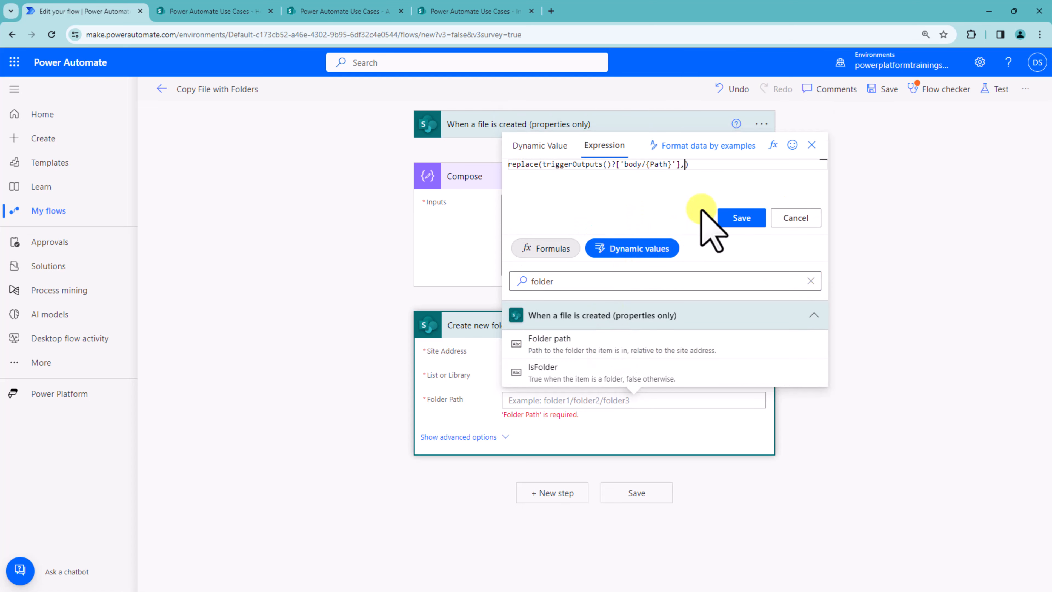
Step: Complete the expression as replace(triggerOutputs()?['body/{Path}'],'Shared Documents/','') and save it
{"action": "type", "text": ",'"}
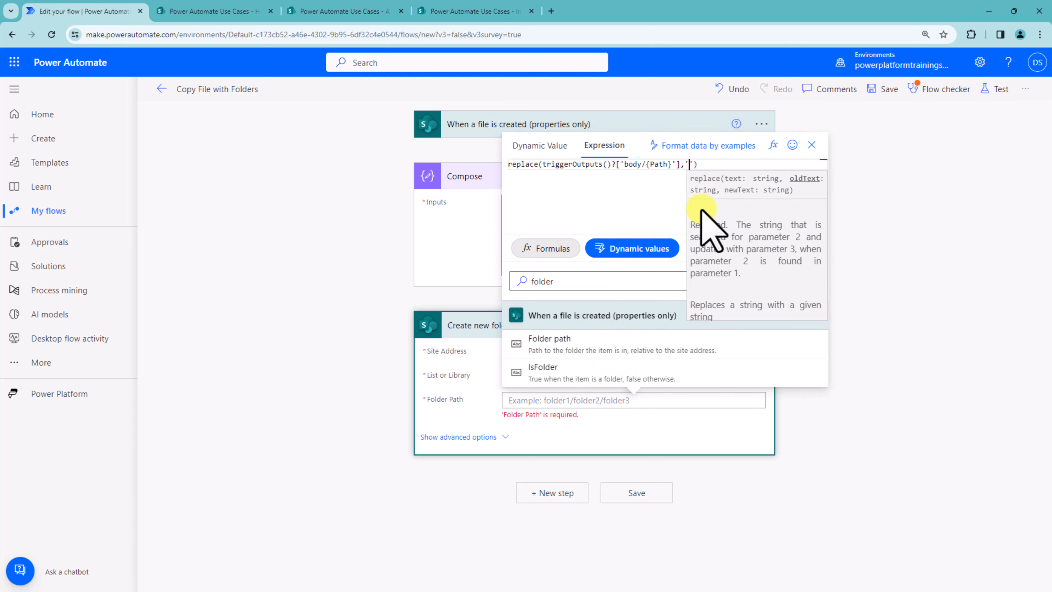
{"action": "type", "text": "'"}
{"action": "type", "text": "Shared"}
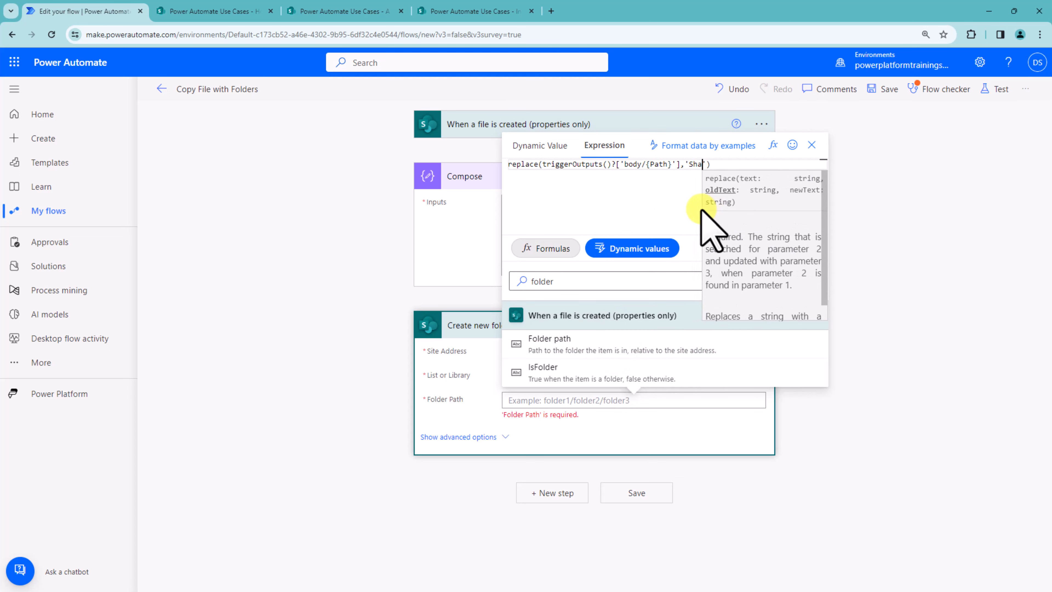
{"action": "type", "text": " Docume"}
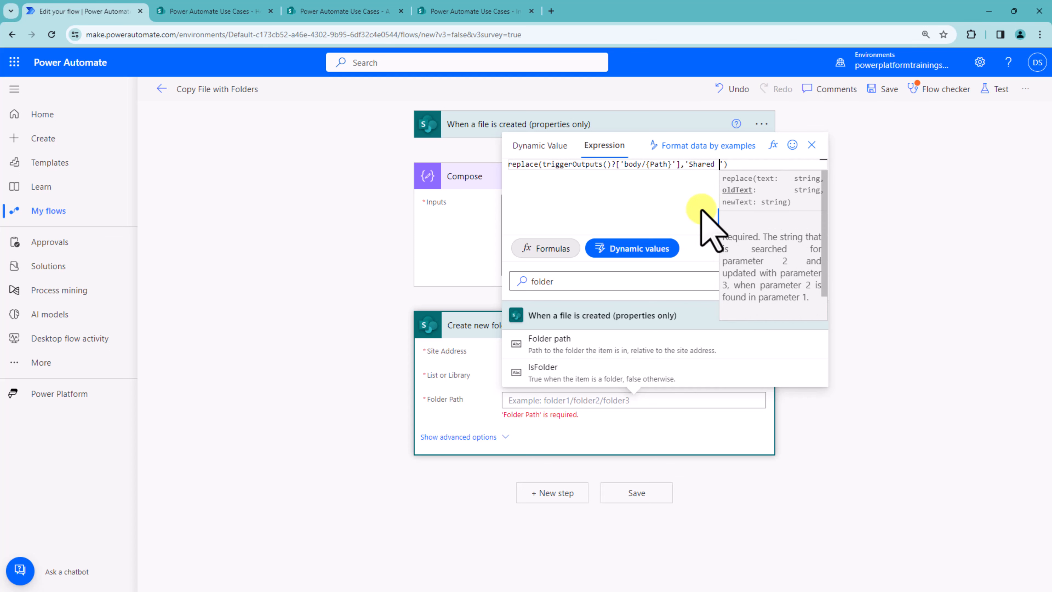
{"action": "type", "text": "nt"}
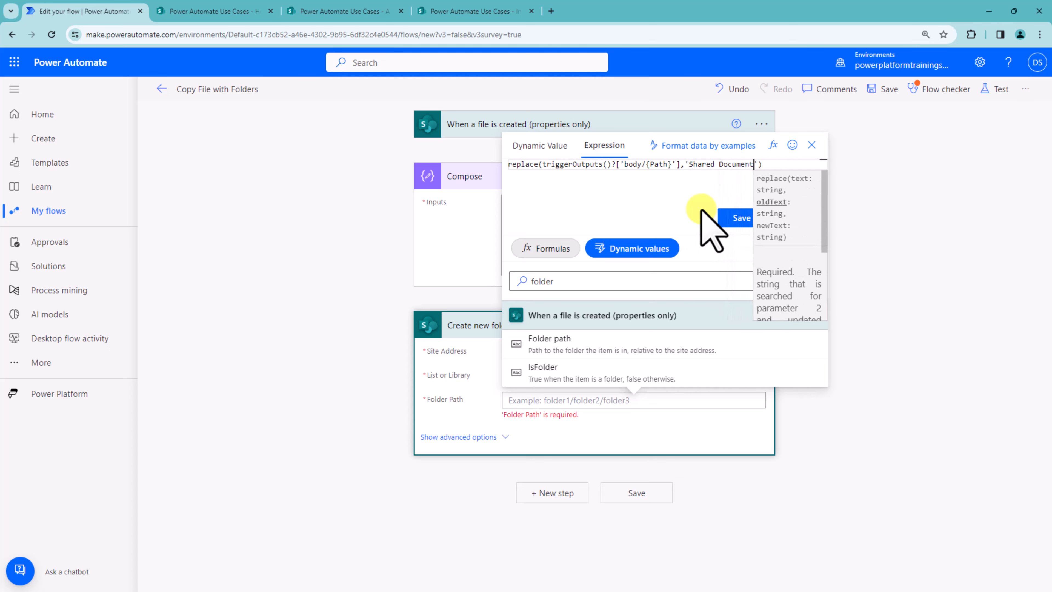
{"action": "type", "text": "s"}
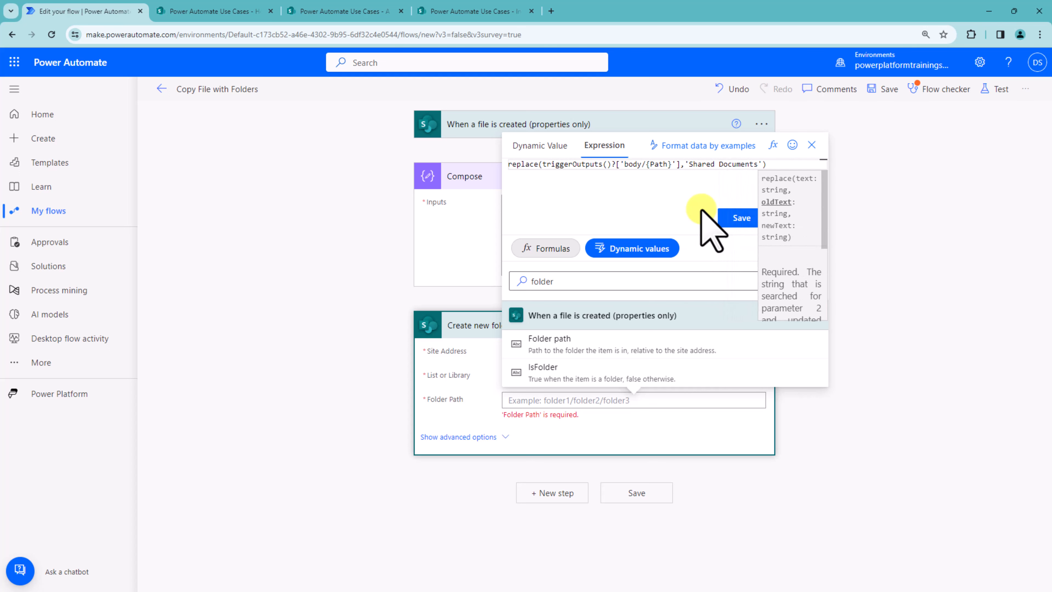
{"action": "left_click", "coordinate": [771, 166]}
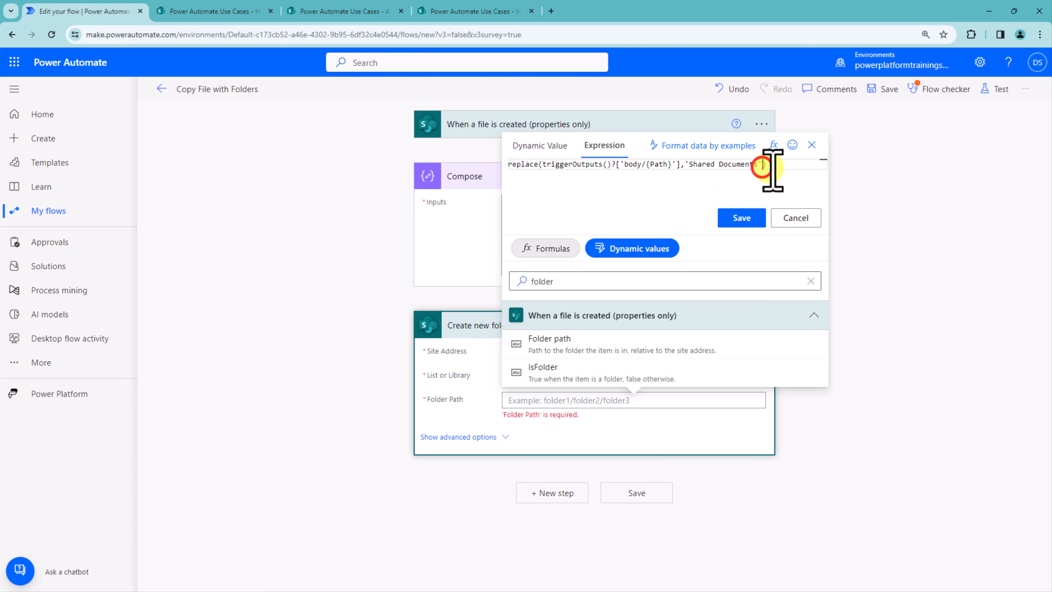
{"action": "type", "text": ",''"}
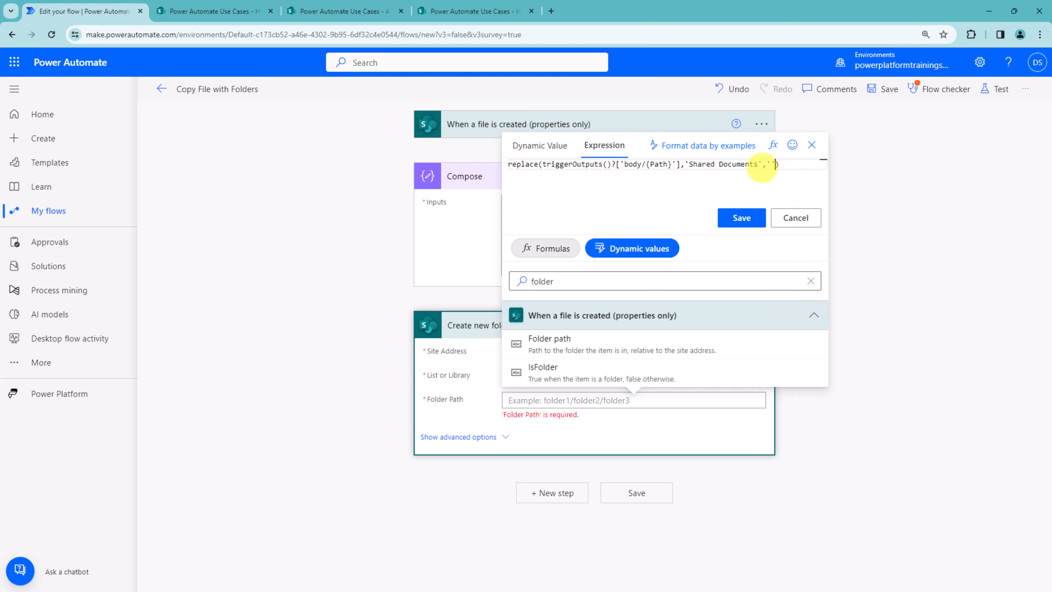
{"action": "left_click", "coordinate": [758, 165]}
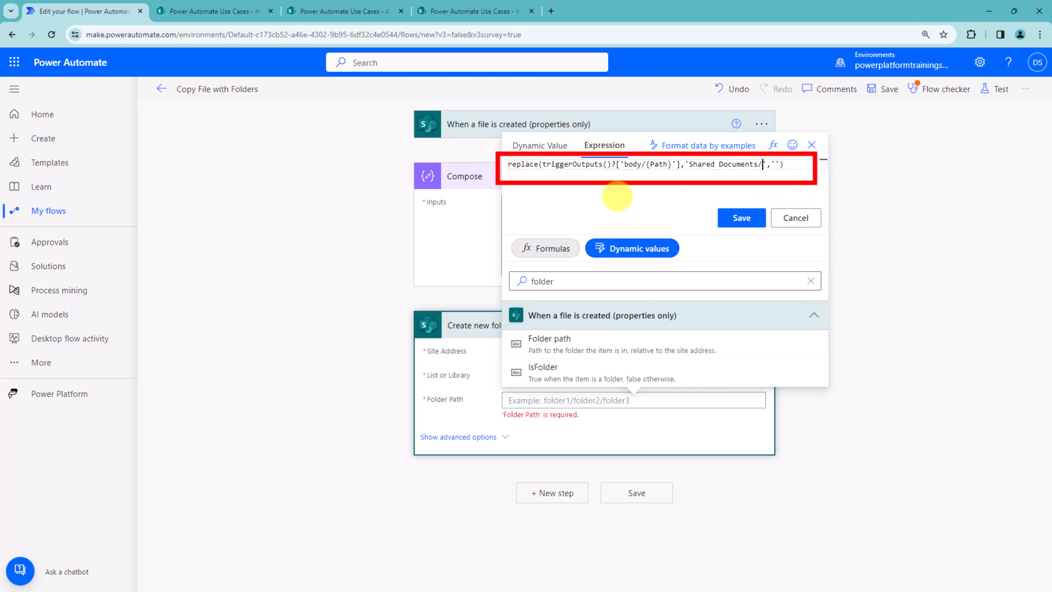
{"action": "left_click", "coordinate": [743, 219]}
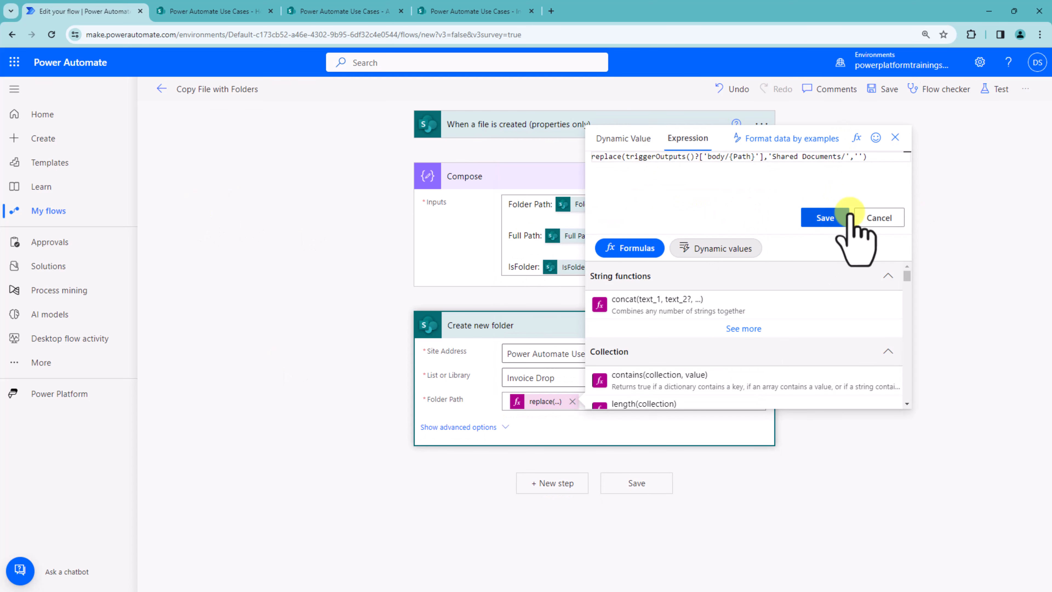
{"action": "left_click_drag", "start_coordinate": [585, 148], "coordinate": [859, 165]}
{"action": "key", "text": "ctrl+c"}
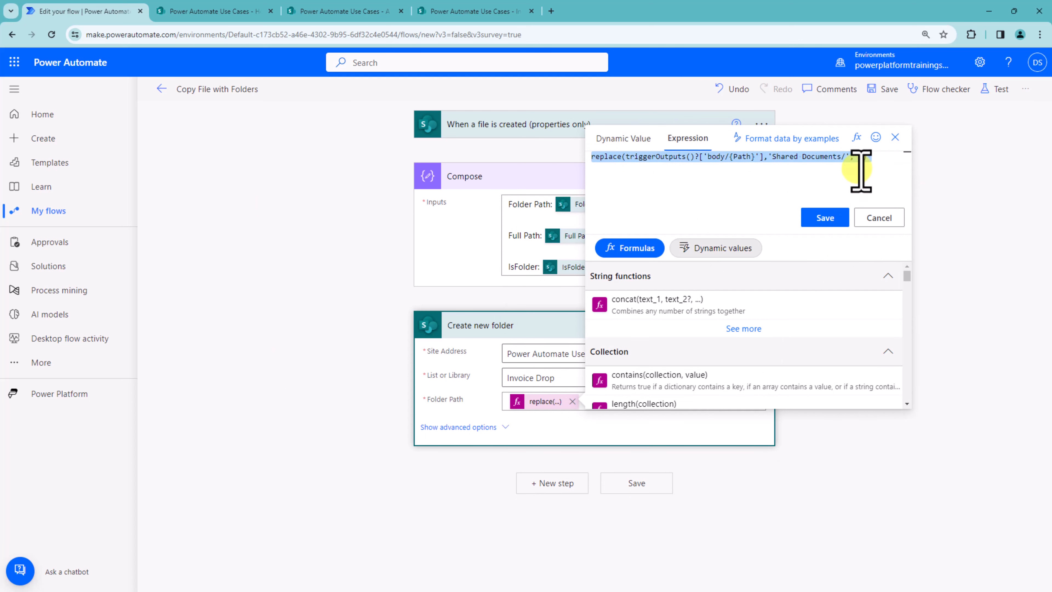
Step: Add a Compose action after Create new folder whose input is the same replace() expression pasted in as an expression
{"action": "left_click", "coordinate": [887, 220]}
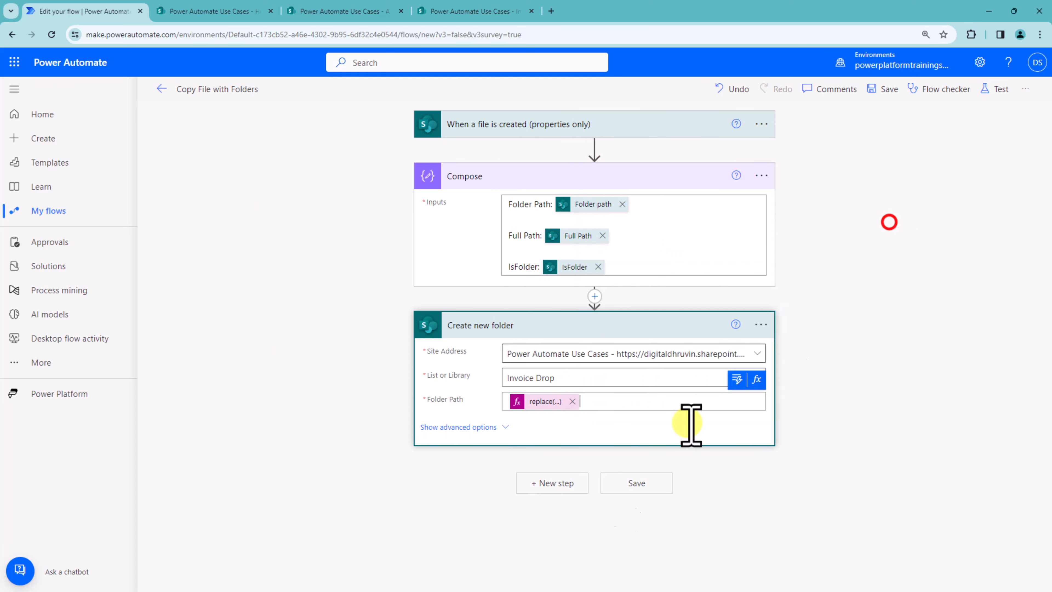
{"action": "left_click", "coordinate": [552, 483]}
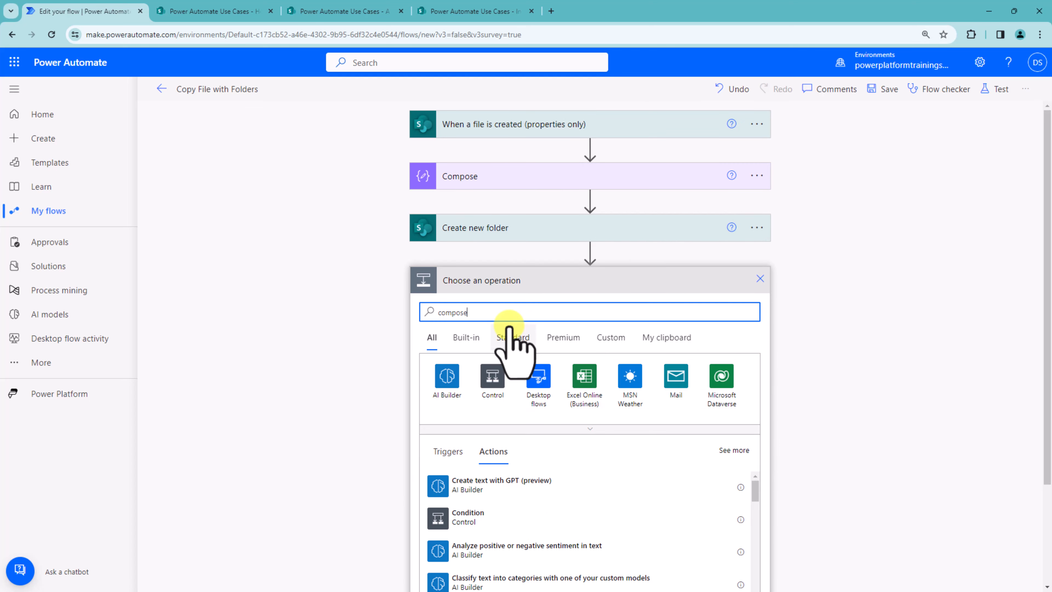
{"action": "left_click", "coordinate": [500, 484]}
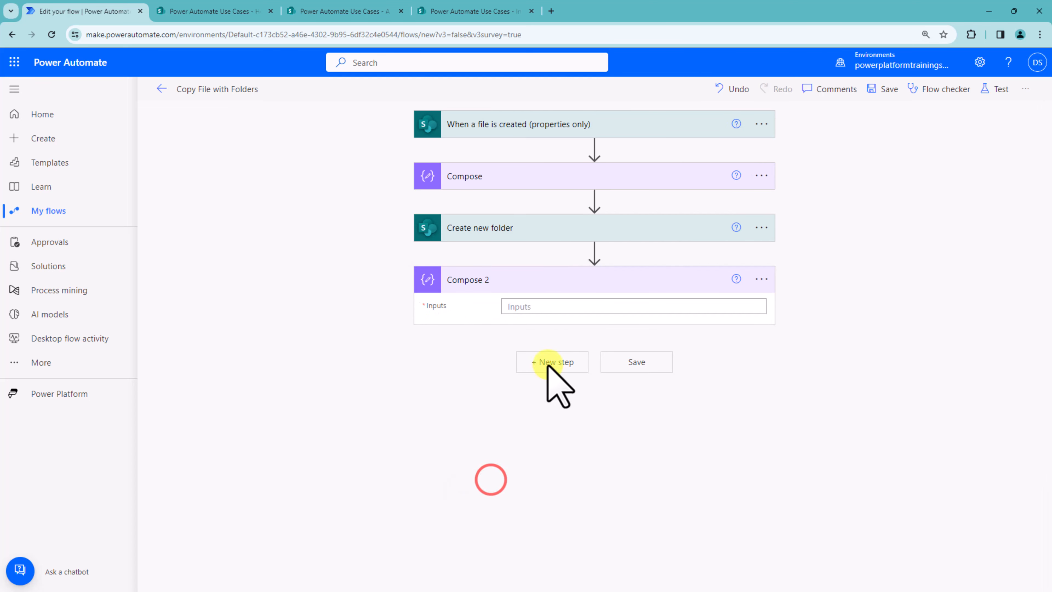
{"action": "left_click", "coordinate": [567, 306]}
{"action": "left_click", "coordinate": [761, 288]}
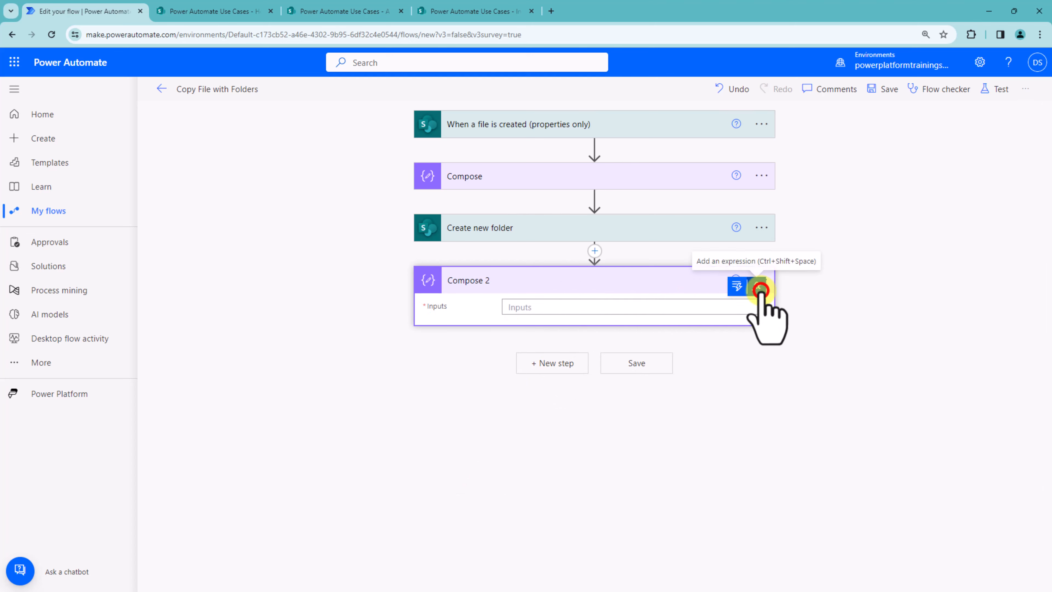
{"action": "left_click", "coordinate": [701, 349]}
{"action": "key", "text": "ctrl+v"}
{"action": "left_click", "coordinate": [741, 404]}
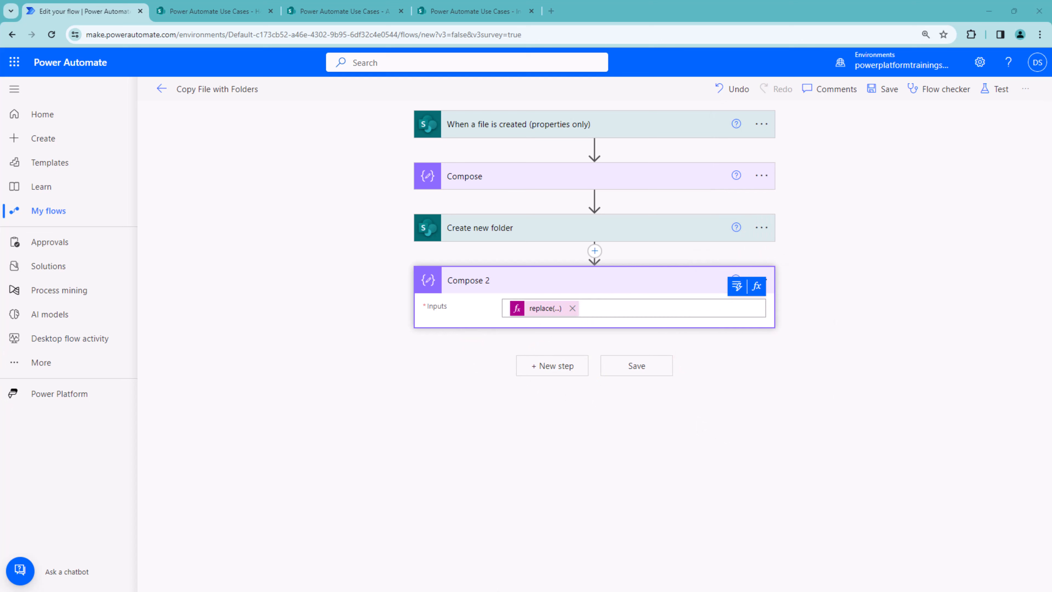
Step: Add a SharePoint Copy file action and set its Current Site Address to Power Automate Use Cases
{"action": "left_click", "coordinate": [555, 367]}
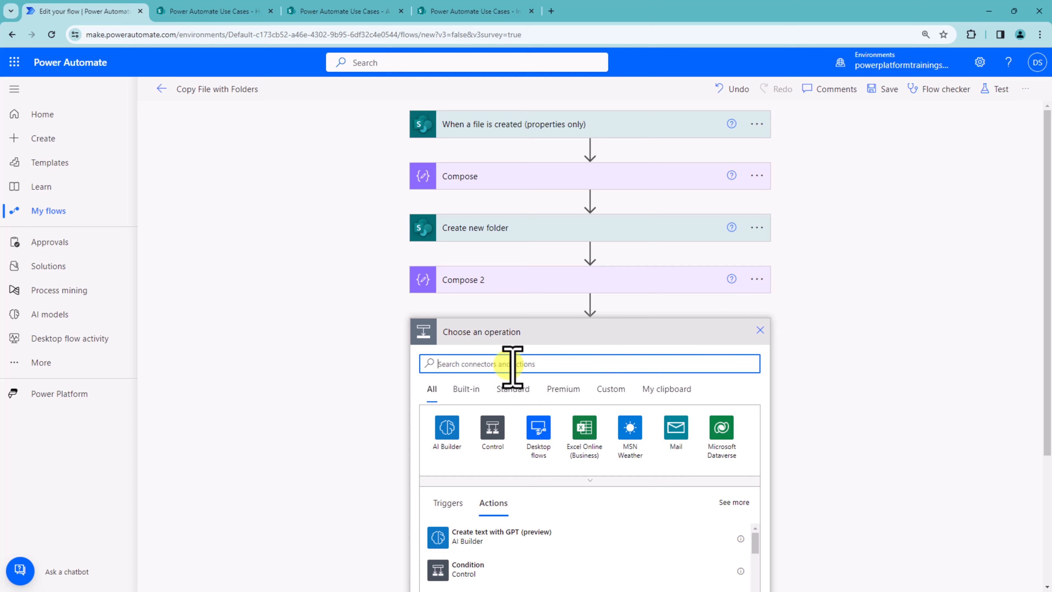
{"action": "type", "text": "copy file"}
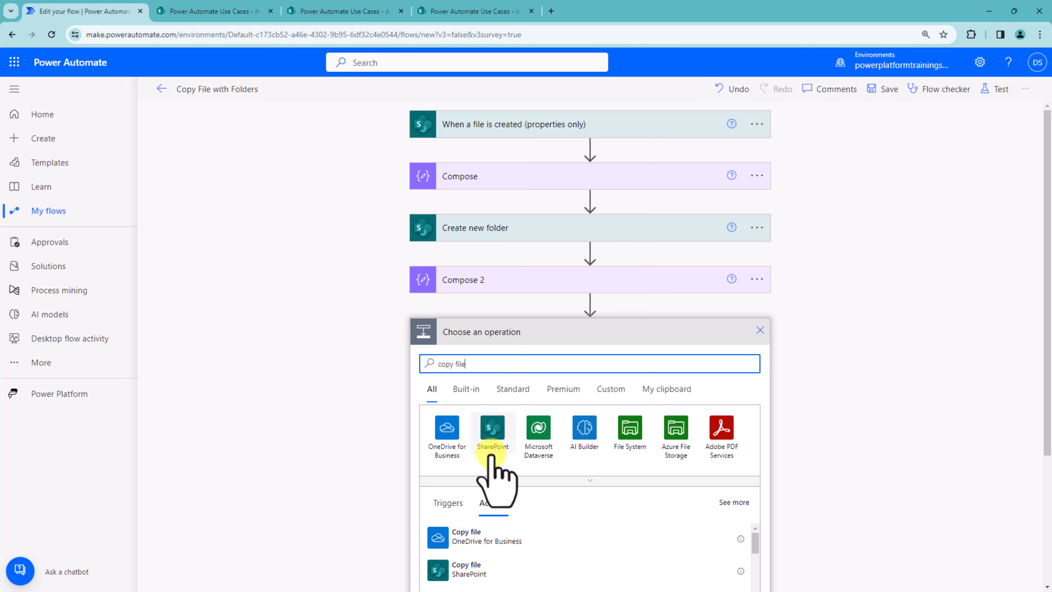
{"action": "left_click", "coordinate": [496, 562]}
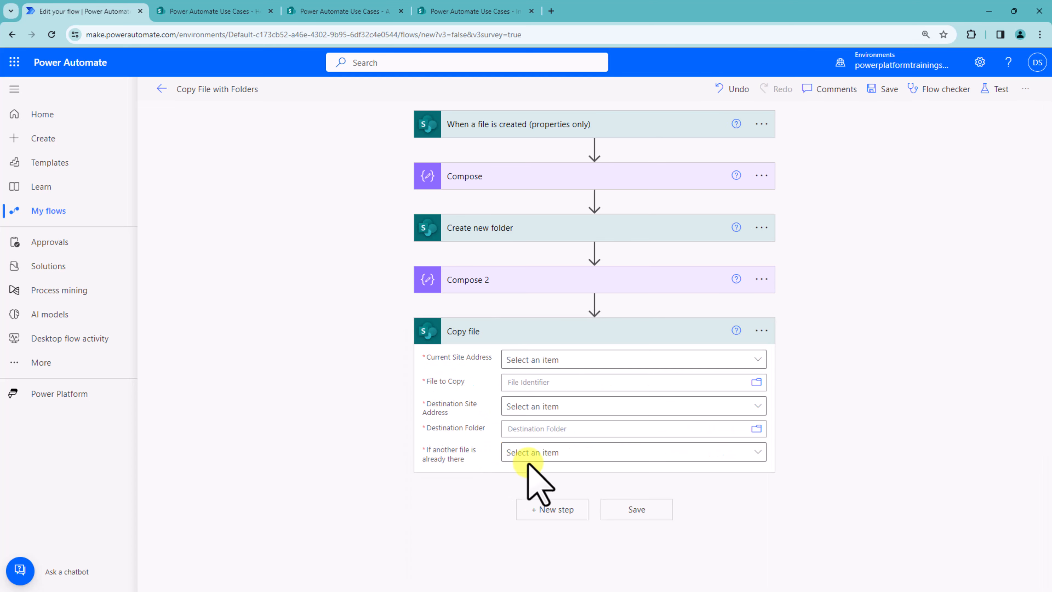
{"action": "left_click", "coordinate": [547, 359]}
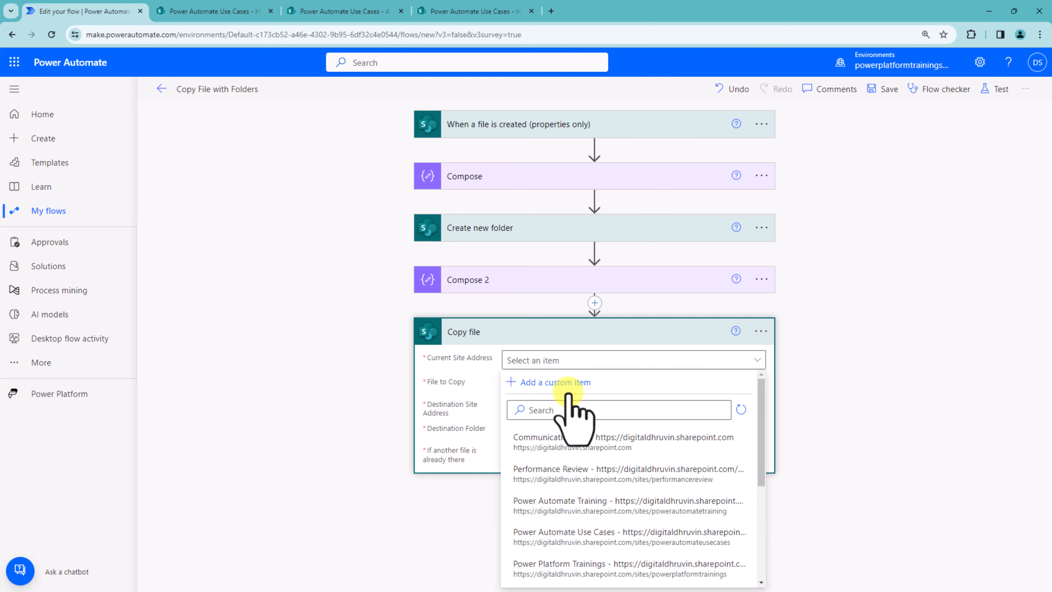
{"action": "left_click", "coordinate": [560, 409]}
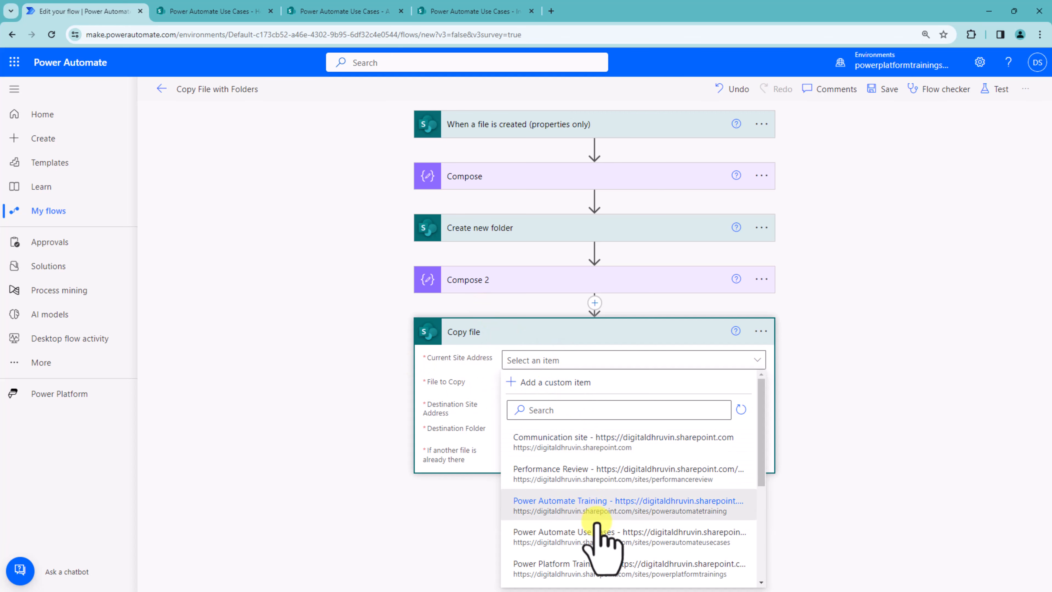
{"action": "left_click", "coordinate": [603, 535]}
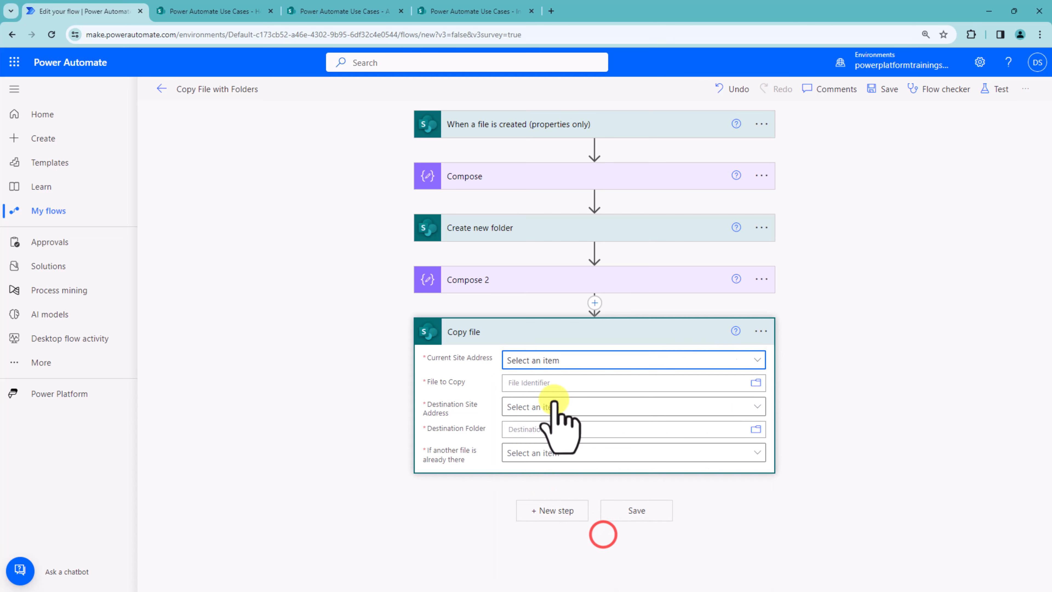
Step: Set File to Copy to the trigger's Identifier and the Destination Site Address to Power Automate Use Cases
{"action": "left_click", "coordinate": [564, 386]}
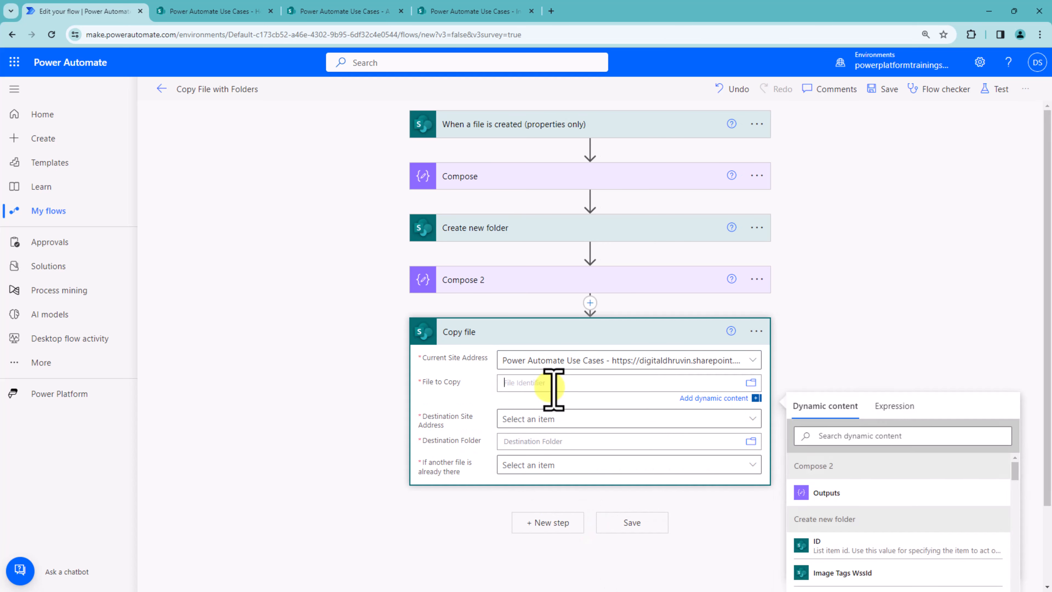
{"action": "left_click", "coordinate": [839, 437]}
{"action": "type", "text": "ide"}
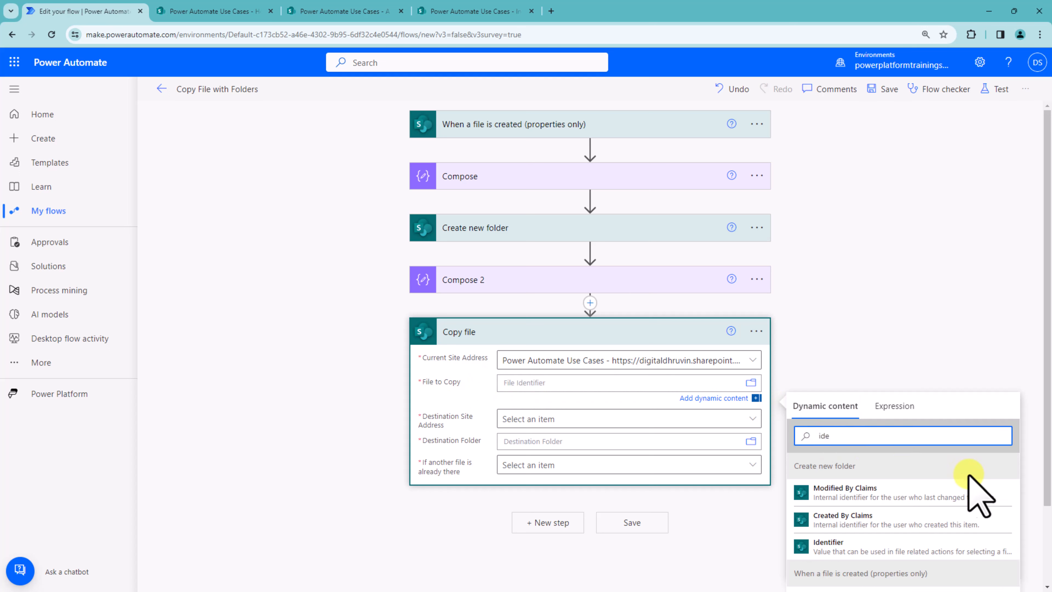
{"action": "scroll", "coordinate": [970, 481], "scroll_direction": "down", "scroll_amount": 3}
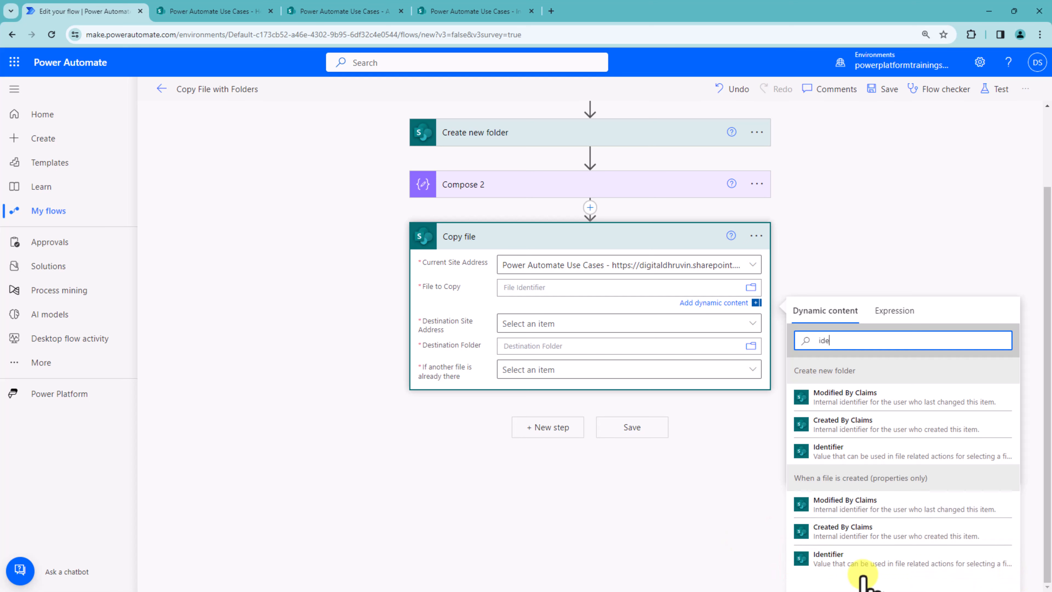
{"action": "left_click", "coordinate": [860, 563]}
{"action": "left_click", "coordinate": [511, 325]}
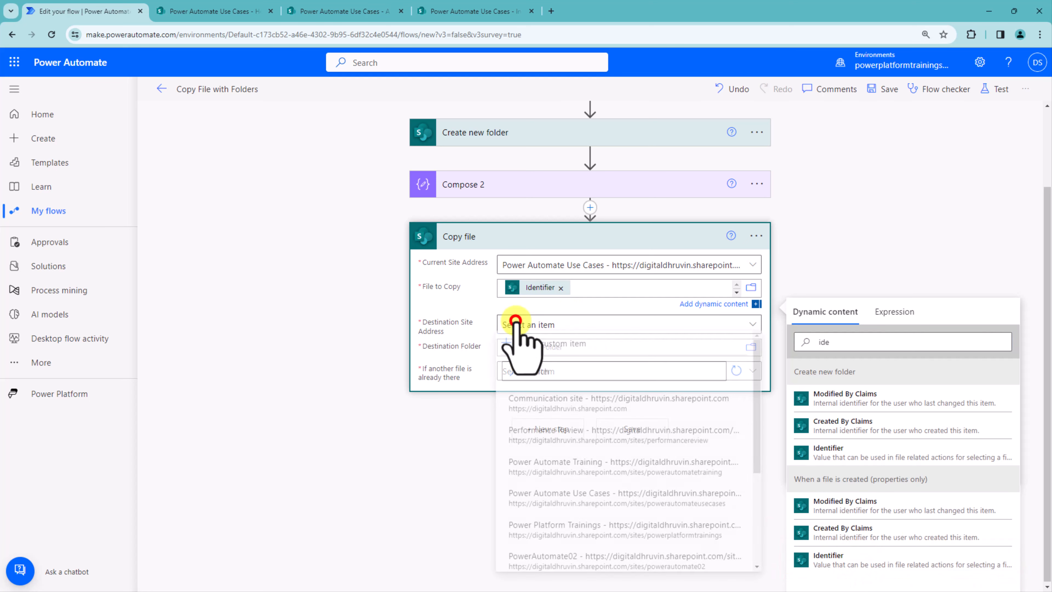
{"action": "left_click", "coordinate": [551, 409]}
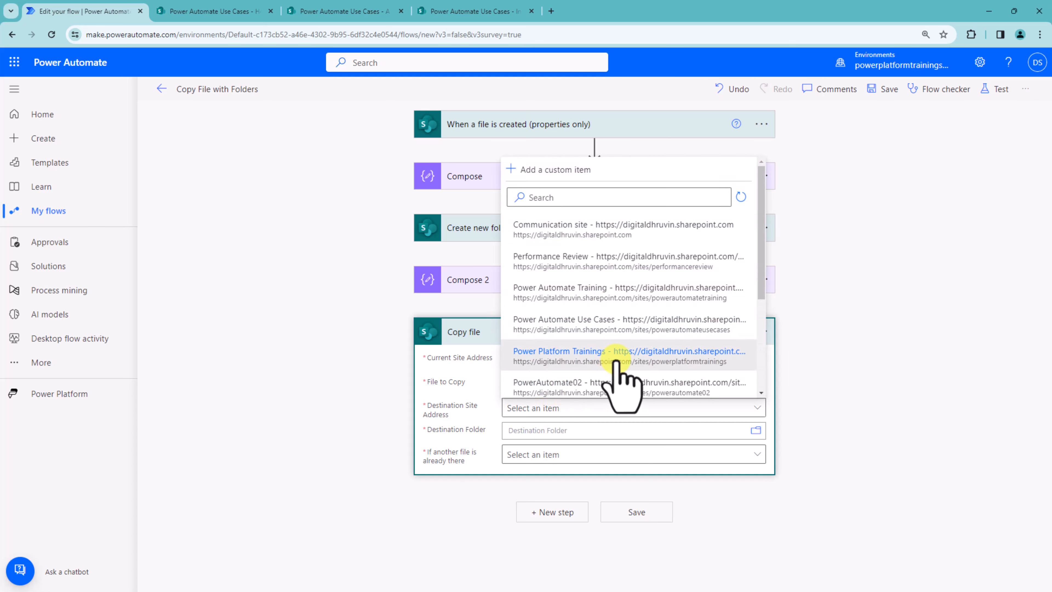
{"action": "left_click", "coordinate": [618, 324]}
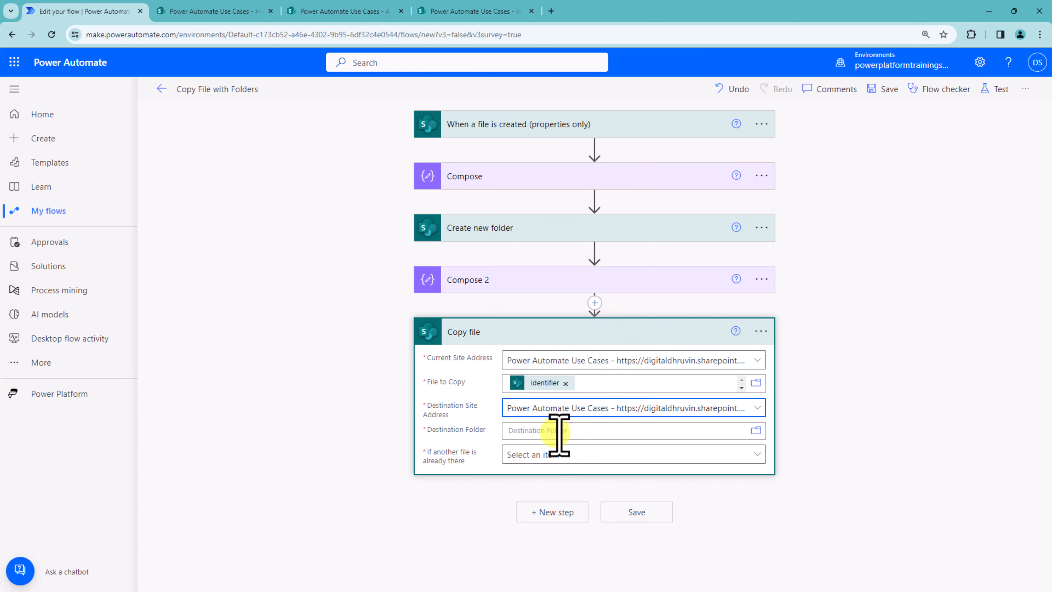
Step: Browse the site's libraries and set the Destination Folder to /Invoice Drop
{"action": "left_click", "coordinate": [575, 431]}
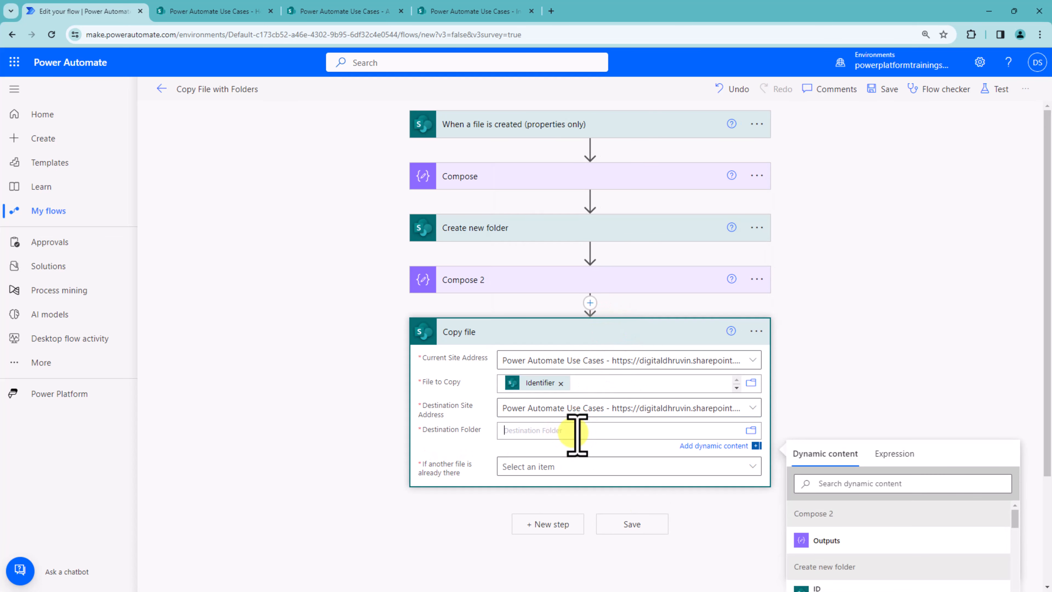
{"action": "left_click", "coordinate": [752, 431]}
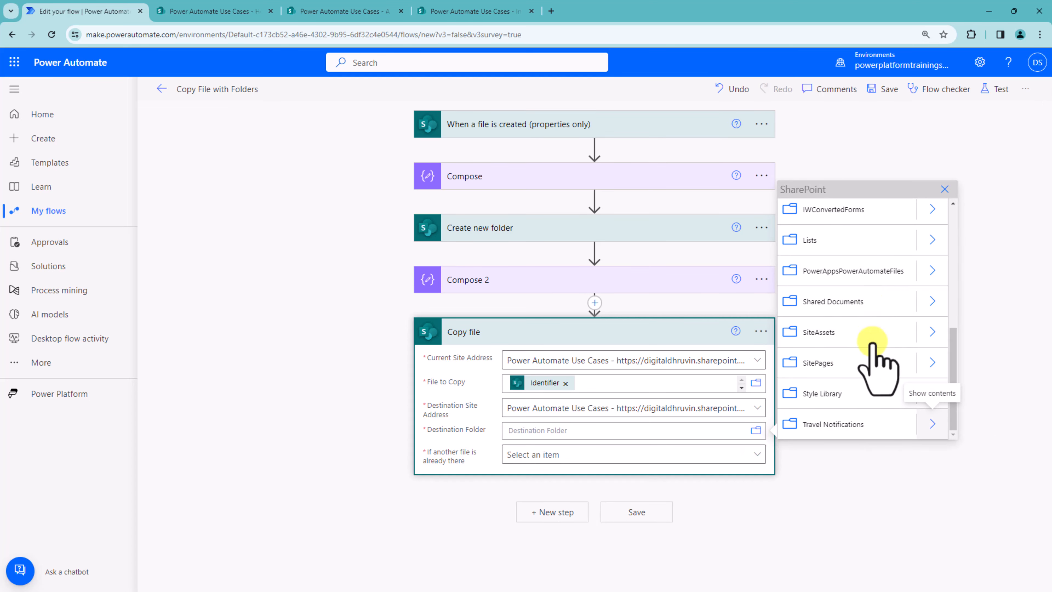
{"action": "scroll", "coordinate": [883, 356], "scroll_direction": "up", "scroll_amount": 3}
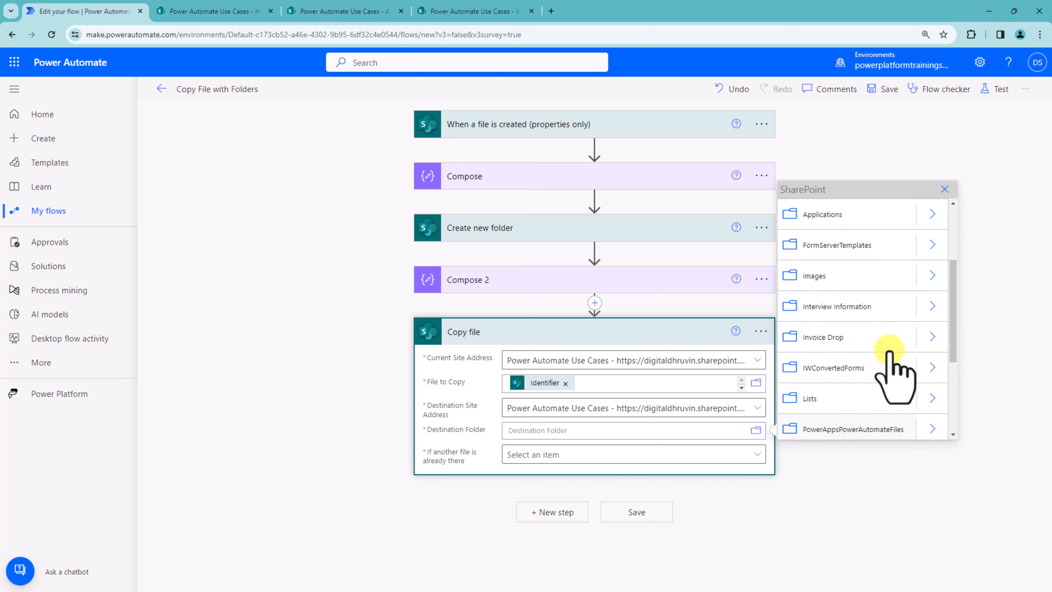
{"action": "scroll", "coordinate": [891, 361], "scroll_direction": "up", "scroll_amount": 3}
{"action": "left_click", "coordinate": [887, 356]}
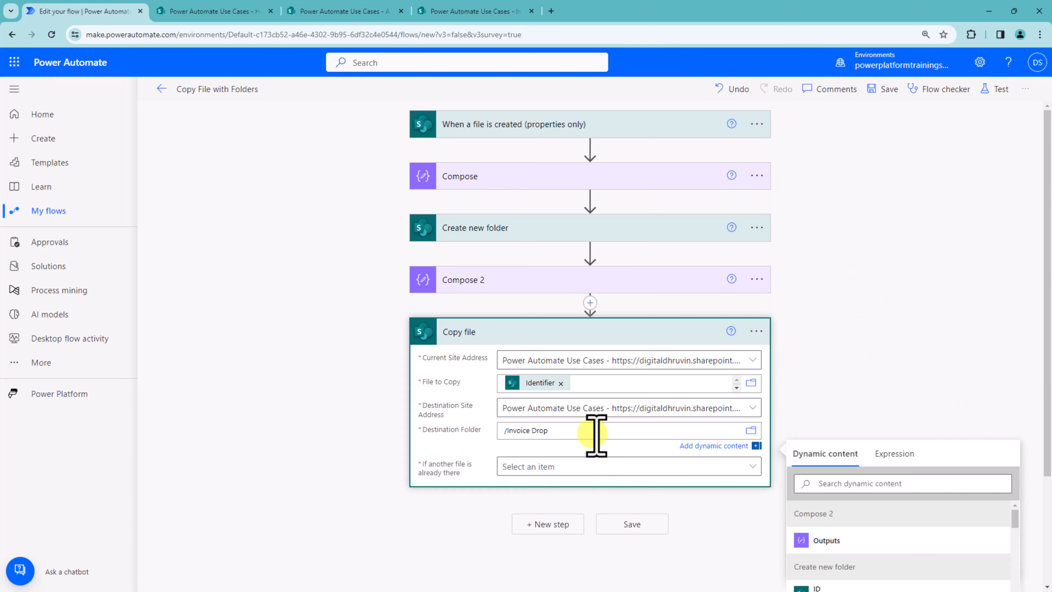
{"action": "left_click", "coordinate": [591, 434]}
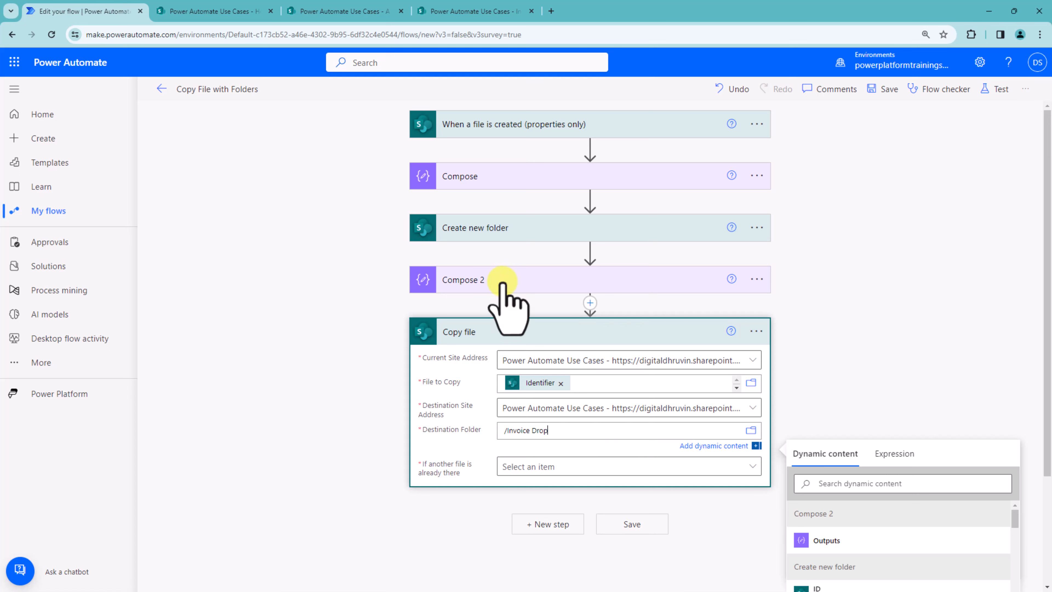
Step: Compare the Compose 2 expression with the folder paths noted in Notepad, adding an example nested path A/A1/A2/
{"action": "left_click", "coordinate": [541, 283]}
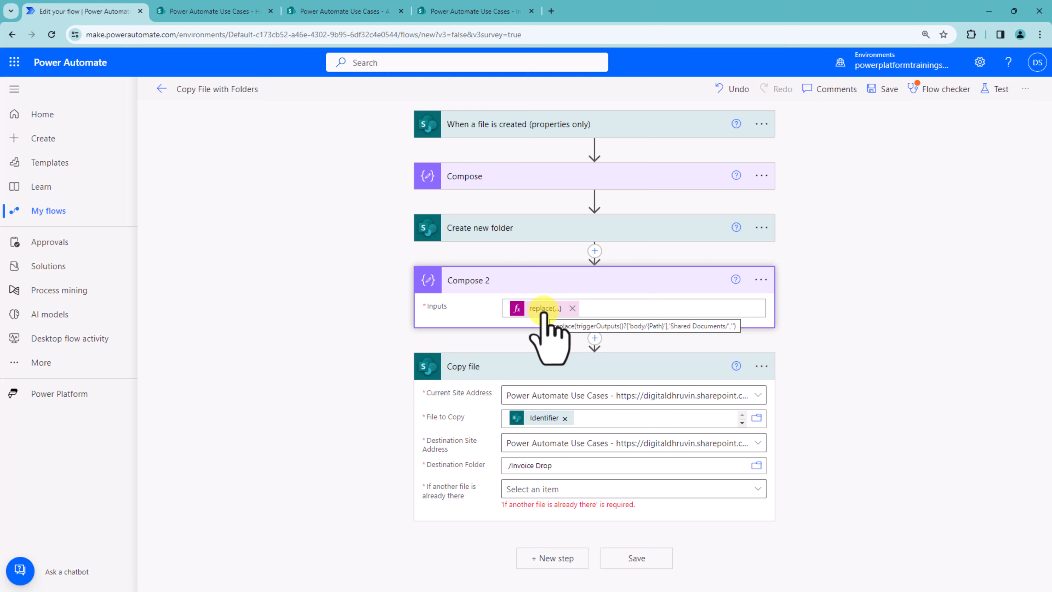
{"action": "key", "text": "alt+Tab"}
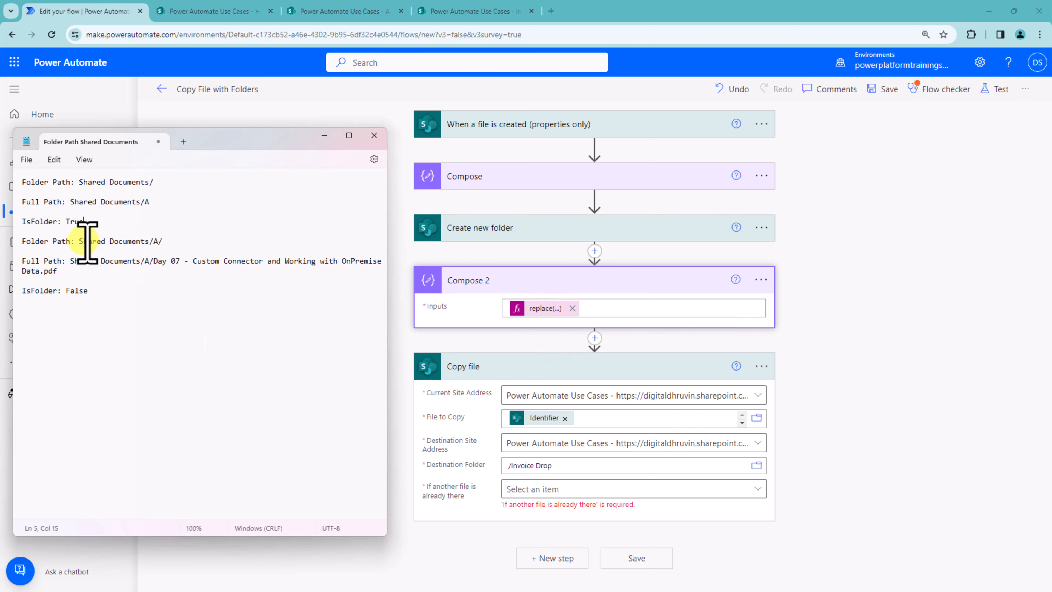
{"action": "left_click_drag", "start_coordinate": [78, 241], "coordinate": [154, 246]}
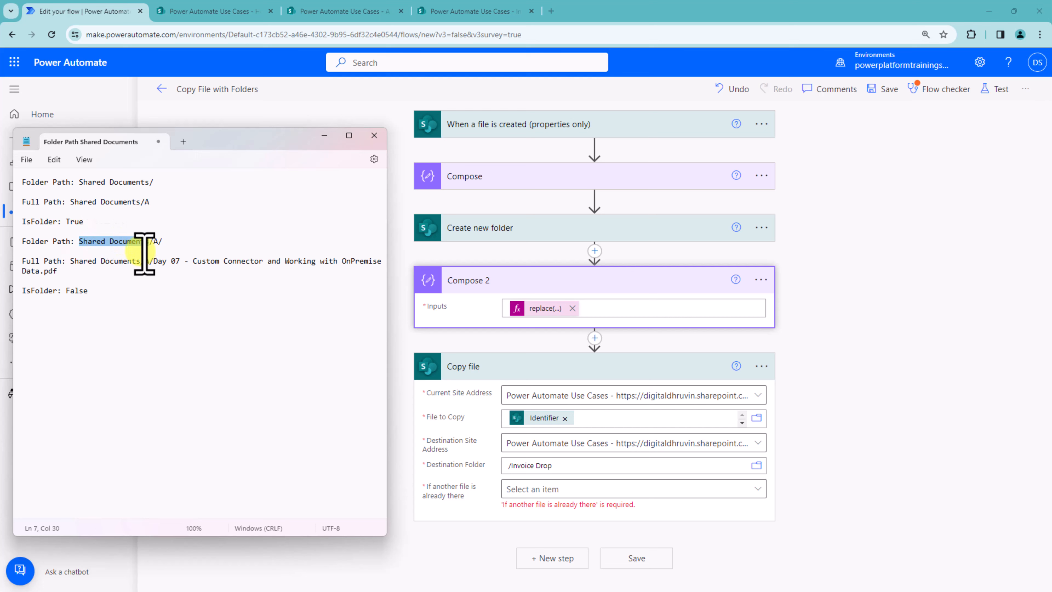
{"action": "mouse_move", "coordinate": [76, 251]}
{"action": "left_mouse_down"}
{"action": "mouse_move", "coordinate": [131, 252]}
{"action": "mouse_move", "coordinate": [167, 215]}
{"action": "left_mouse_up"}
{"action": "mouse_move", "coordinate": [184, 252]}
{"action": "left_mouse_down"}
{"action": "mouse_move", "coordinate": [166, 238]}
{"action": "mouse_move", "coordinate": [174, 256]}
{"action": "left_mouse_up"}
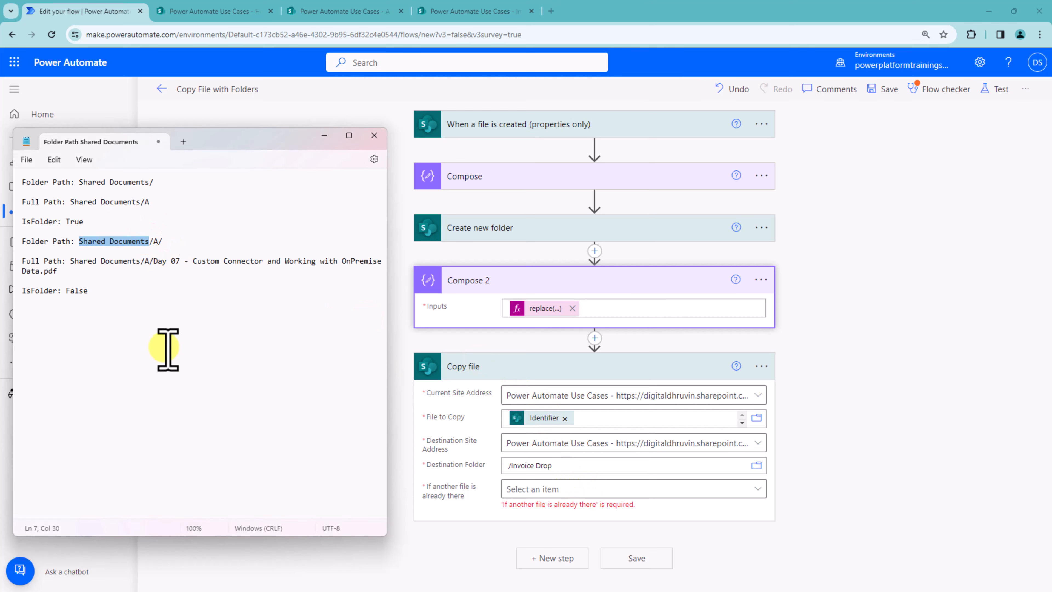
{"action": "left_click_drag", "start_coordinate": [232, 137], "coordinate": [569, 99]}
{"action": "left_click", "coordinate": [491, 322]}
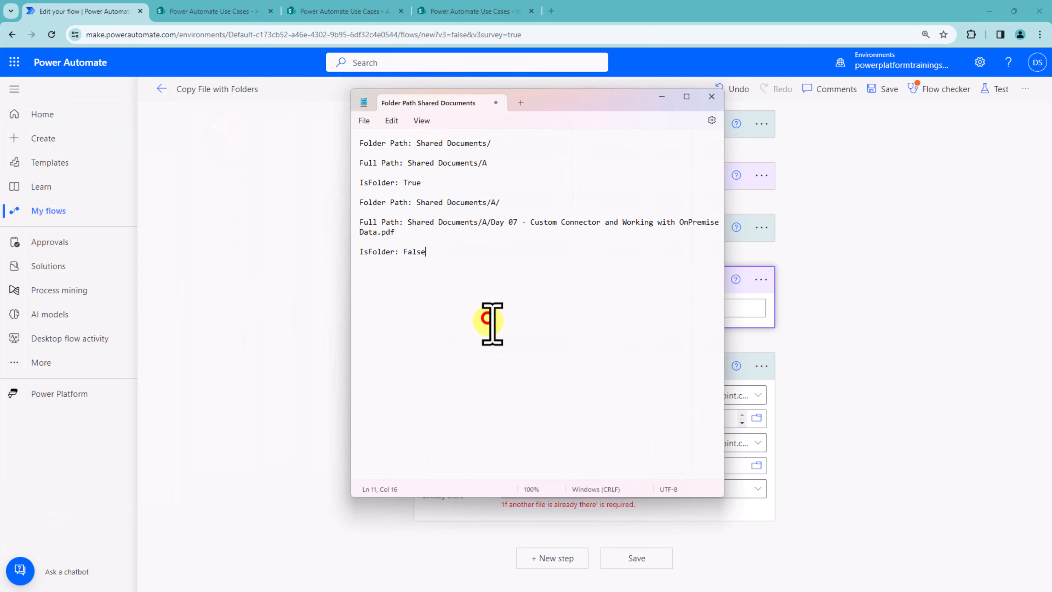
{"action": "key", "text": "Return"}
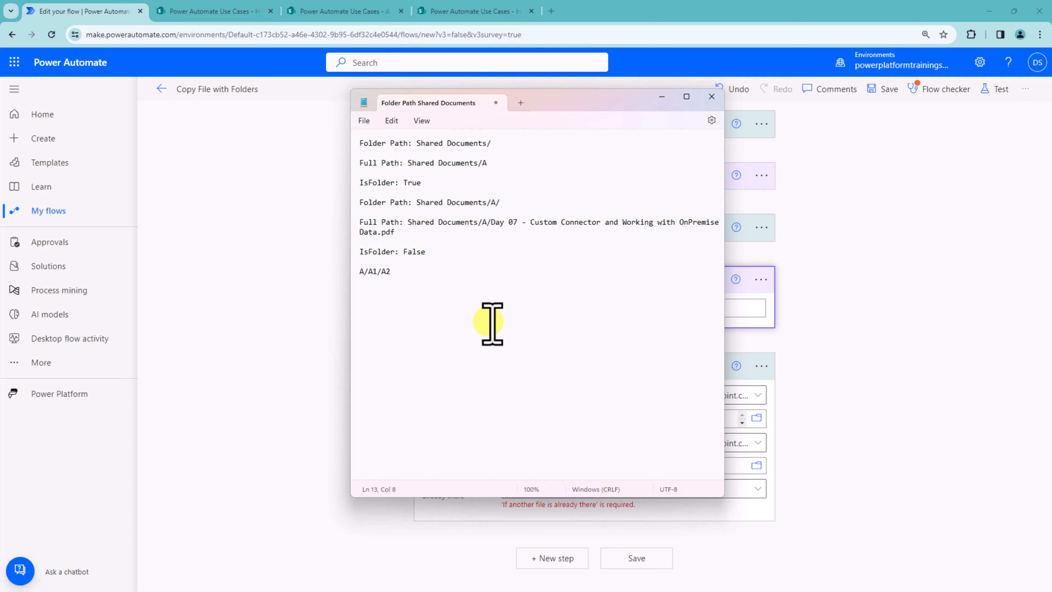
{"action": "key", "text": "ctrl+2"}
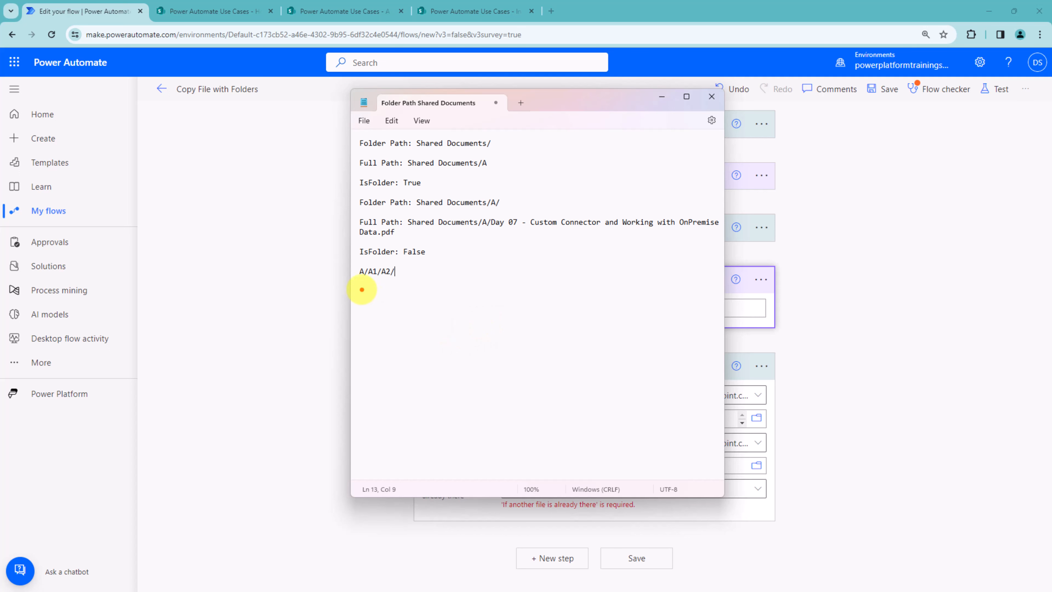
{"action": "left_click_drag", "start_coordinate": [360, 288], "coordinate": [396, 285]}
{"action": "mouse_move", "coordinate": [507, 350]}
{"action": "left_mouse_down"}
{"action": "mouse_move", "coordinate": [469, 296]}
{"action": "mouse_move", "coordinate": [398, 279]}
{"action": "left_mouse_up"}
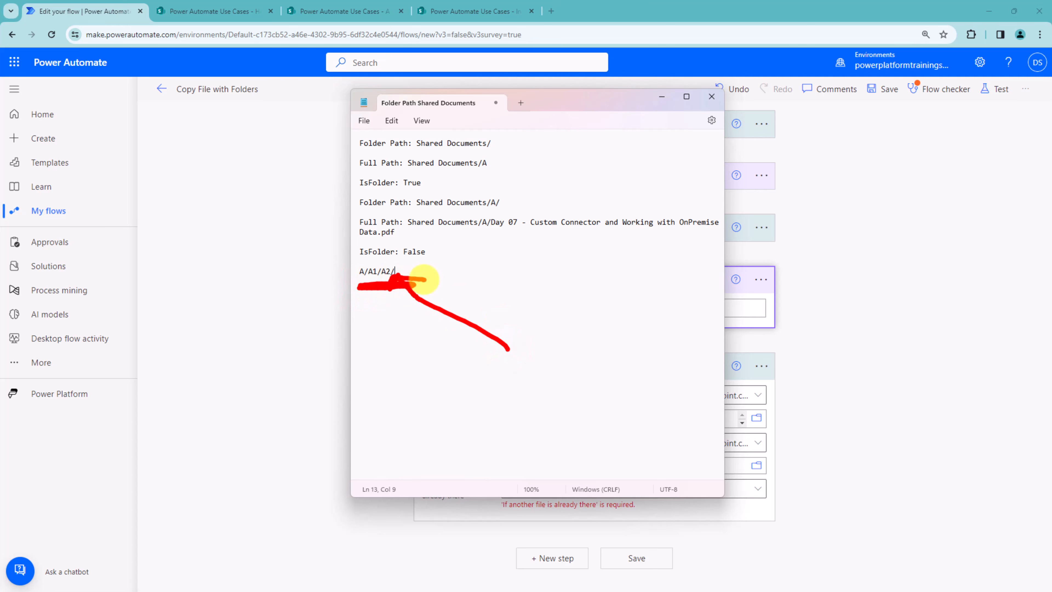
{"action": "key", "text": "Escape"}
{"action": "left_click", "coordinate": [662, 96]}
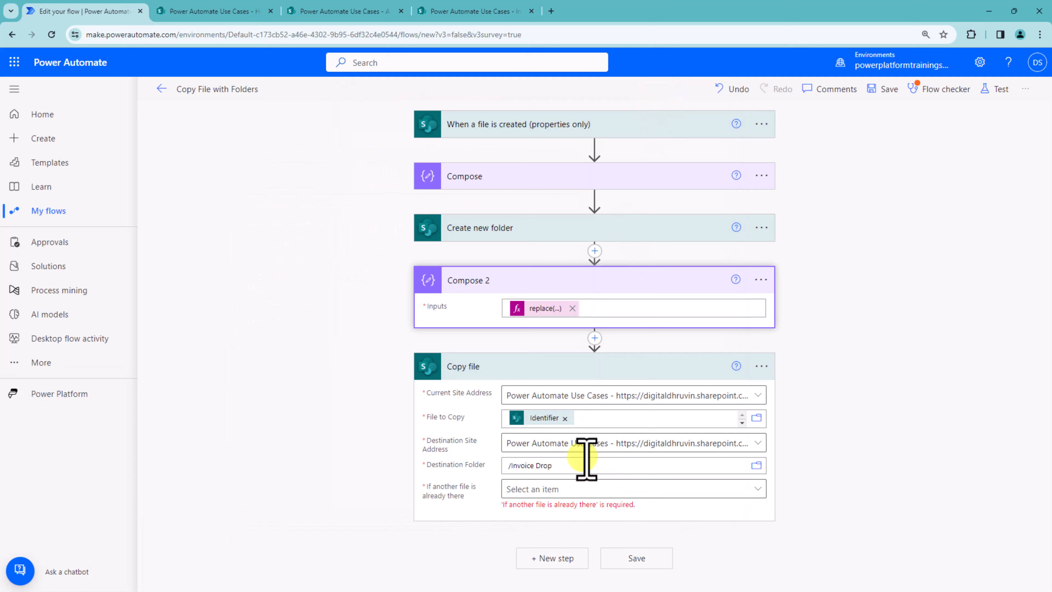
Step: Add a trailing slash to the Destination Folder and insert a new Compose action between Compose 2 and Copy file
{"action": "left_click", "coordinate": [566, 465]}
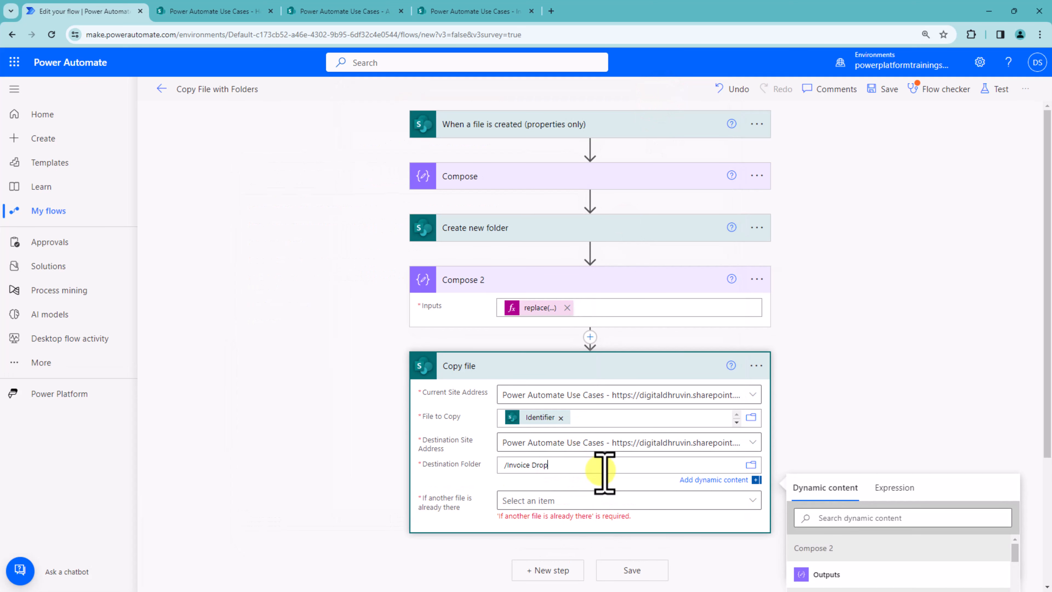
{"action": "type", "text": "/"}
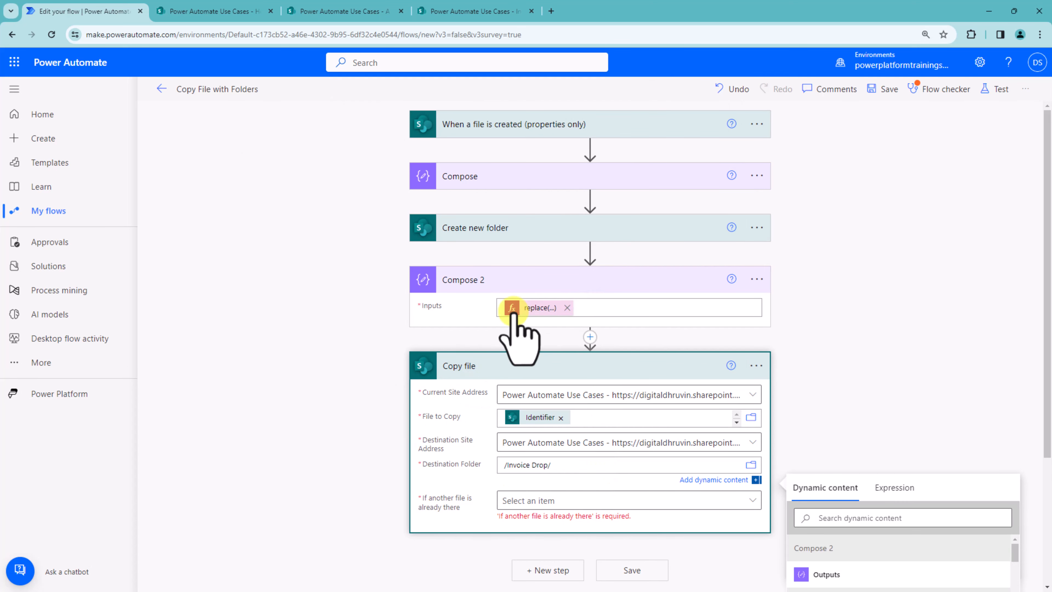
{"action": "left_click", "coordinate": [590, 336]}
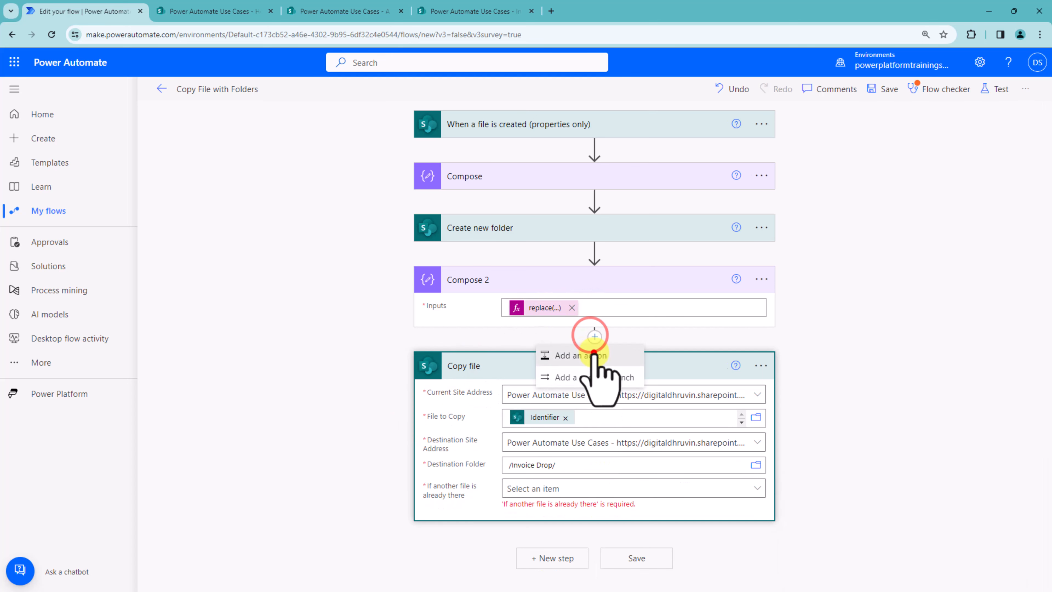
{"action": "left_click", "coordinate": [594, 351]}
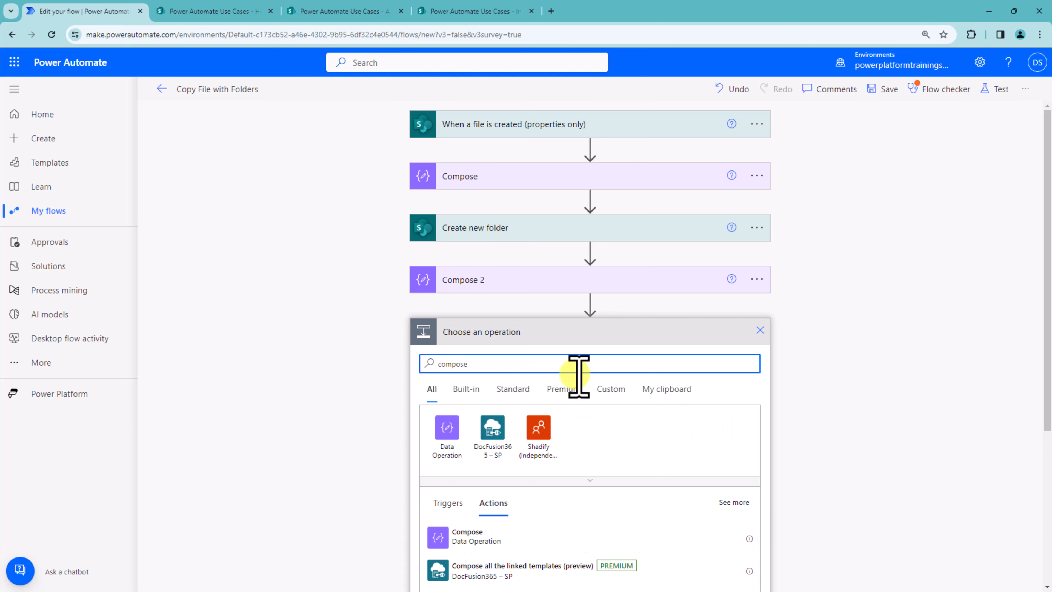
{"action": "left_click", "coordinate": [493, 533]}
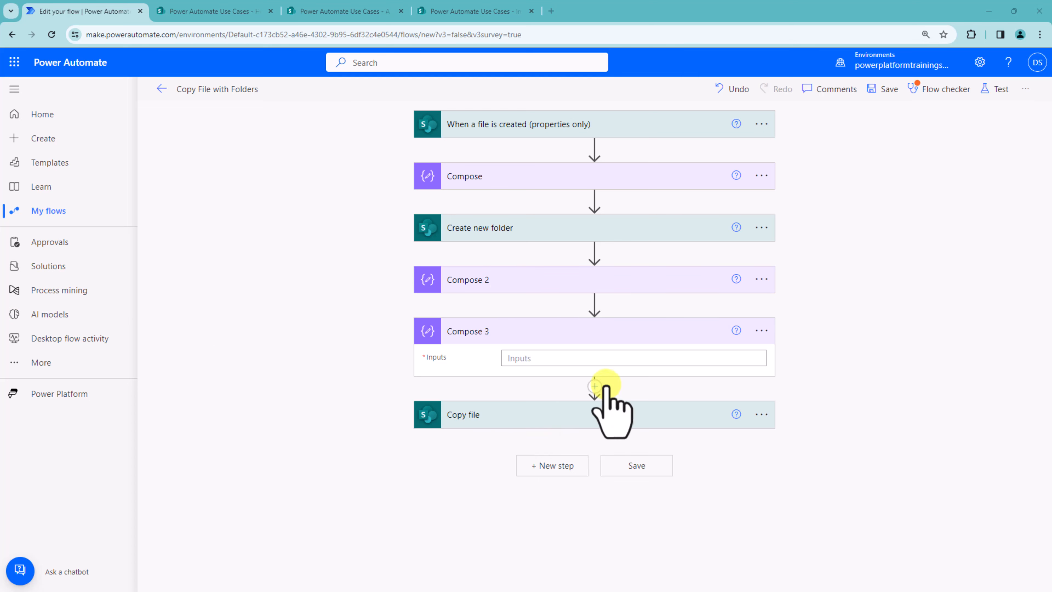
Step: Set Compose 3's input to the expression slice(outputs('Compose_2'), 0, lastIndexOf(outputs('Compose_2'), '/'))
{"action": "left_click", "coordinate": [572, 357]}
{"action": "left_click", "coordinate": [757, 338]}
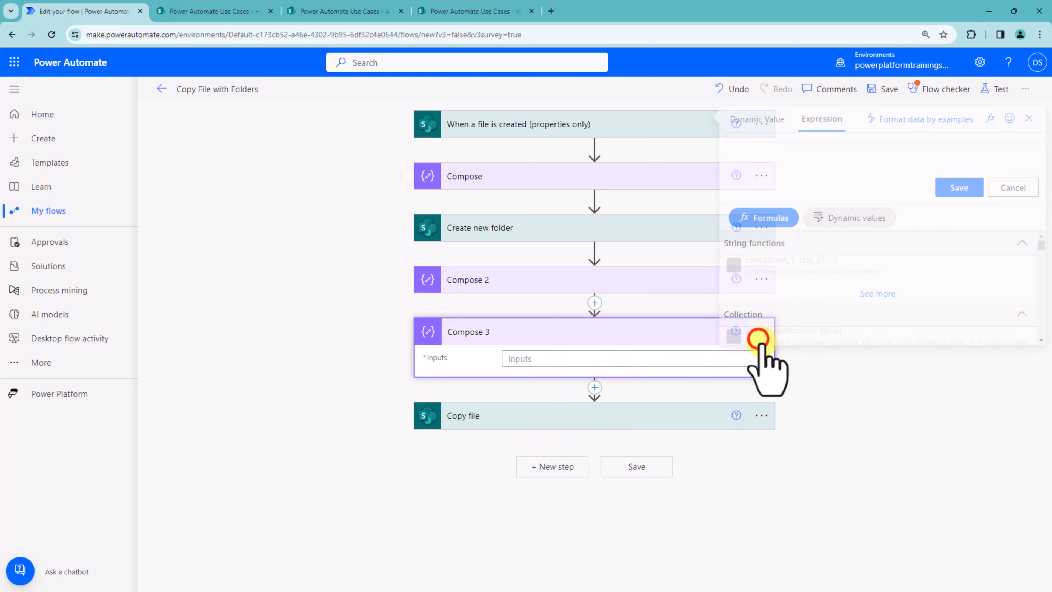
{"action": "left_click", "coordinate": [683, 148]}
{"action": "key", "text": "ctrl+v"}
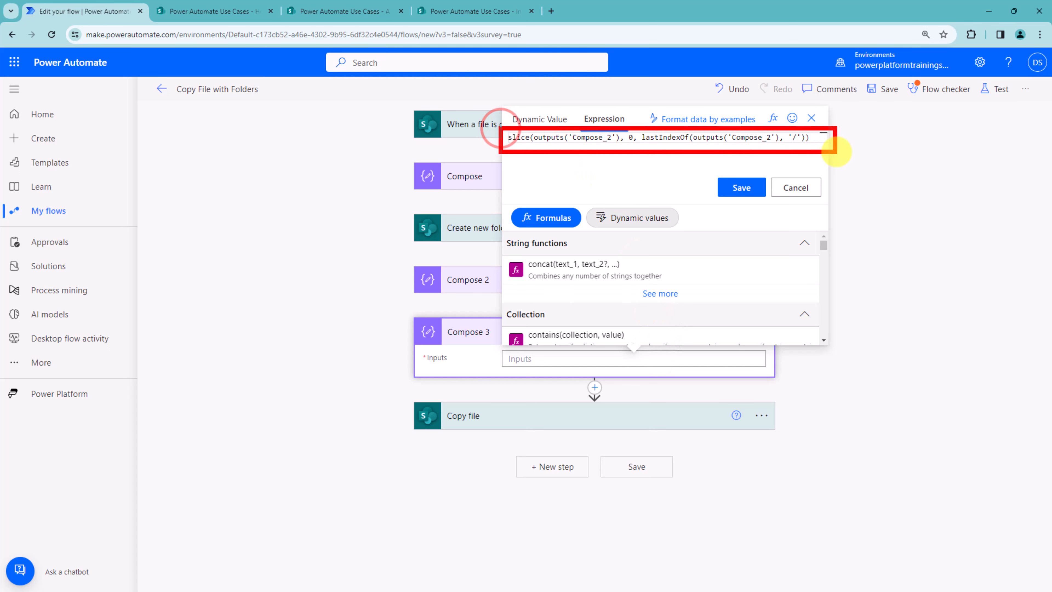
{"action": "mouse_move", "coordinate": [490, 224]}
{"action": "left_mouse_down"}
{"action": "mouse_move", "coordinate": [576, 161]}
{"action": "mouse_move", "coordinate": [605, 174]}
{"action": "left_mouse_up"}
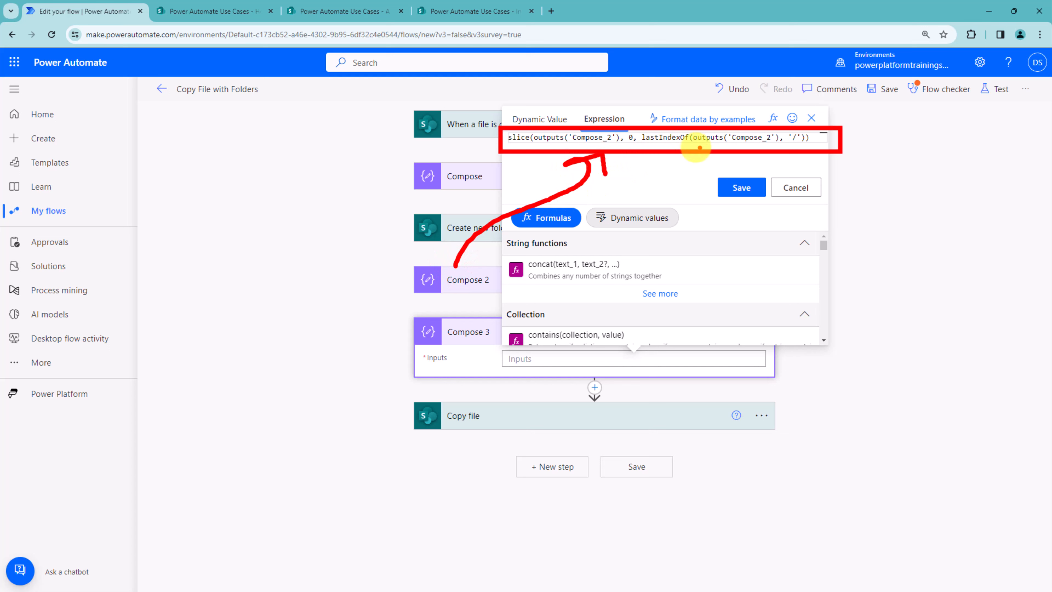
{"action": "left_click", "coordinate": [794, 146]}
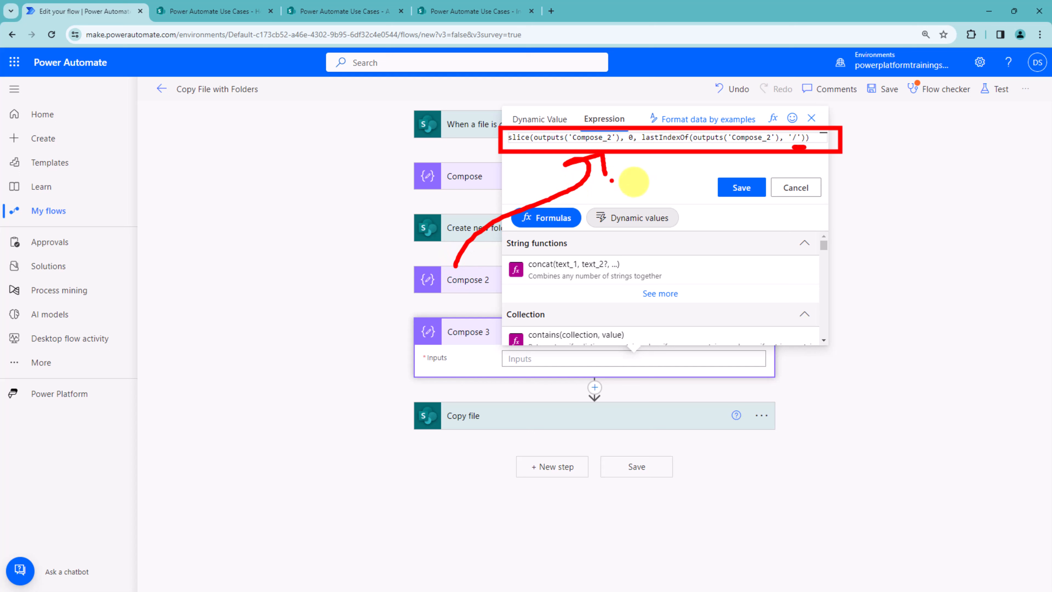
{"action": "left_click", "coordinate": [742, 187]}
Step: Set Copy file's Destination Folder to /Invoice Drop/ followed by the Compose 3 Outputs
{"action": "left_click", "coordinate": [520, 419]}
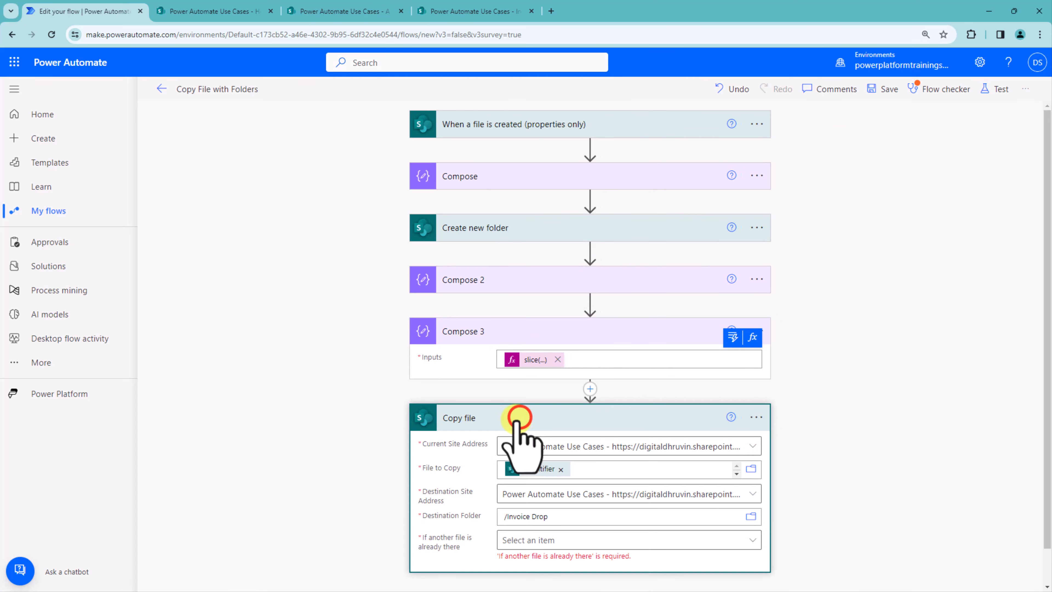
{"action": "scroll", "coordinate": [522, 440], "scroll_direction": "down", "scroll_amount": 1}
{"action": "left_click", "coordinate": [565, 479]}
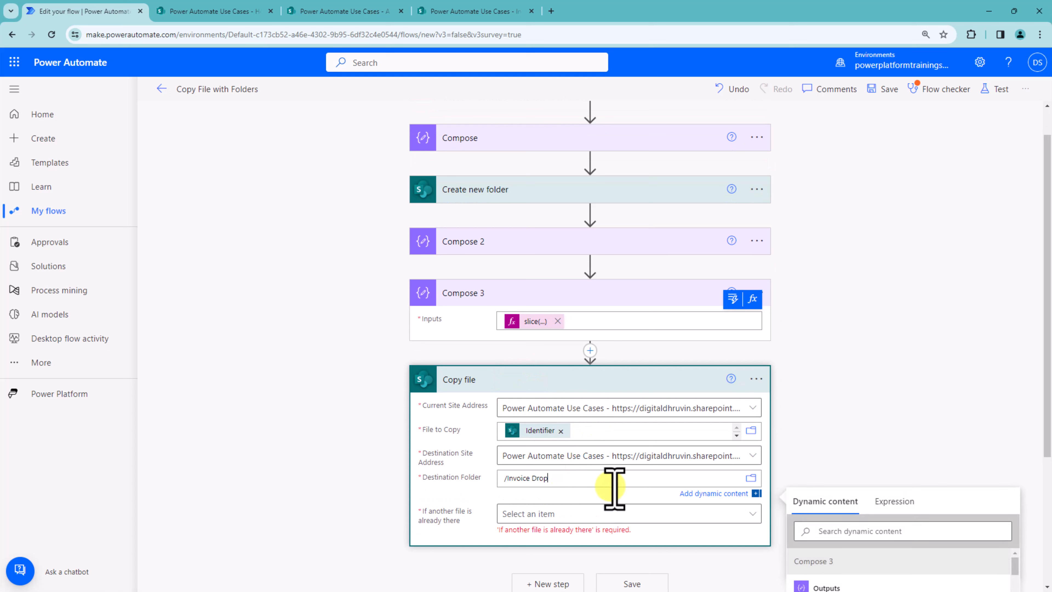
{"action": "type", "text": "/"}
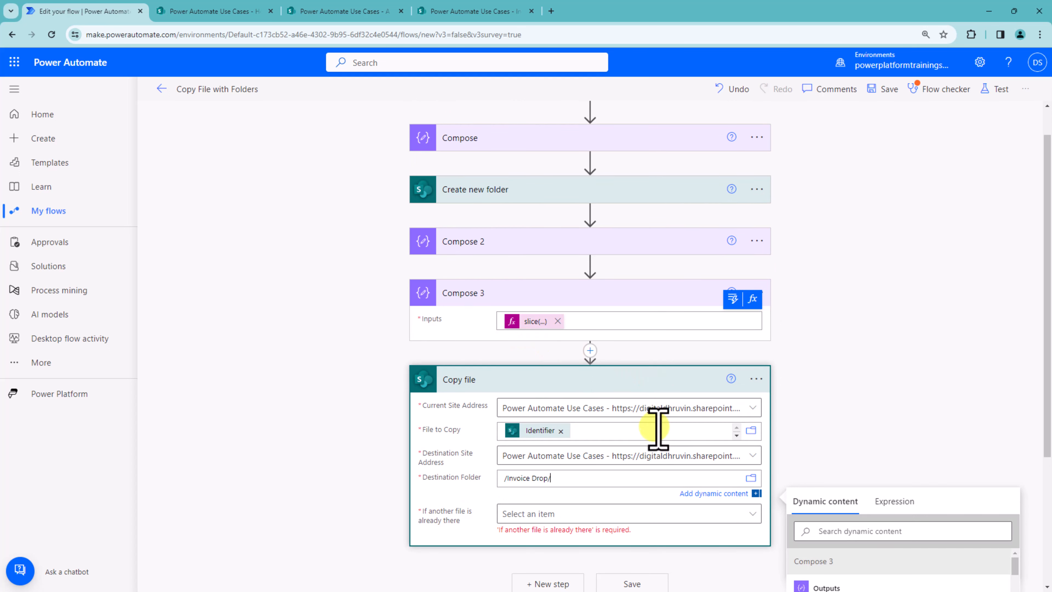
{"action": "left_click", "coordinate": [847, 586]}
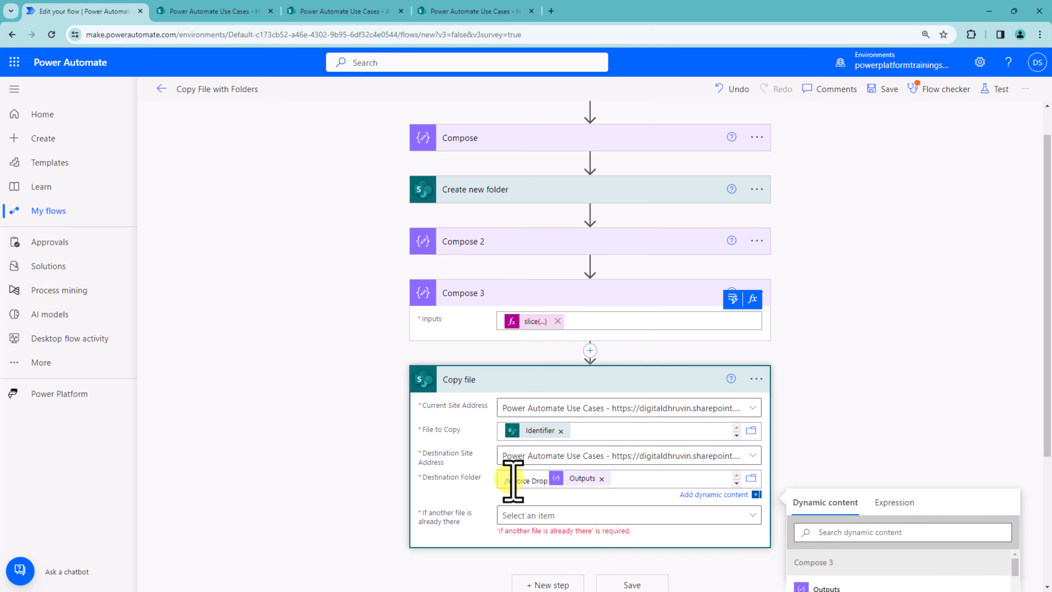
{"action": "left_click", "coordinate": [532, 485]}
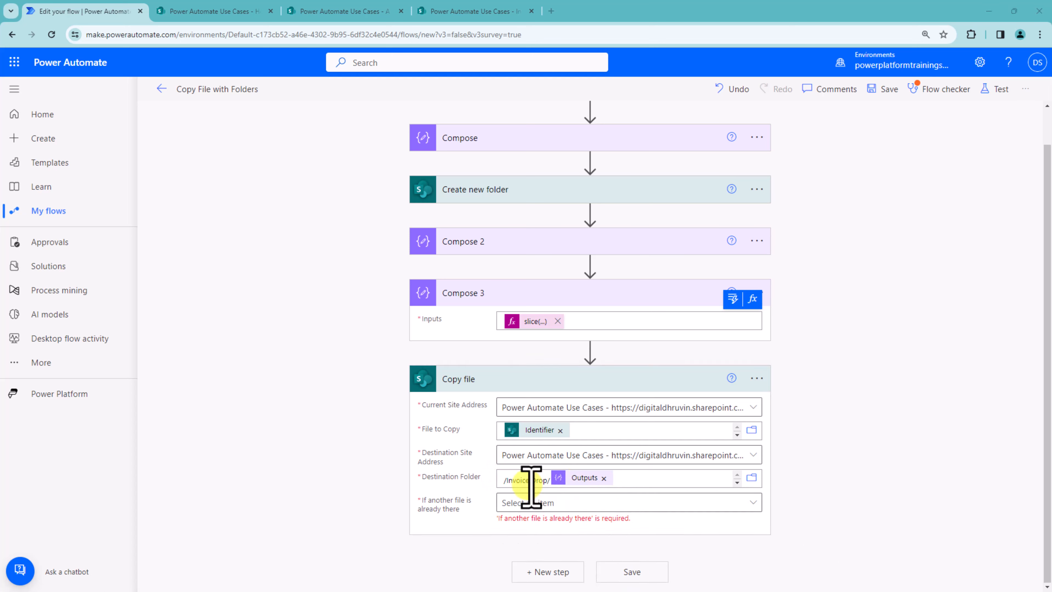
{"action": "key", "text": "ctrl+2"}
{"action": "mouse_move", "coordinate": [404, 465]}
{"action": "left_mouse_down"}
{"action": "mouse_move", "coordinate": [640, 467]}
{"action": "mouse_move", "coordinate": [557, 496]}
{"action": "mouse_move", "coordinate": [403, 493]}
{"action": "left_mouse_up"}
{"action": "key", "text": "Escape"}
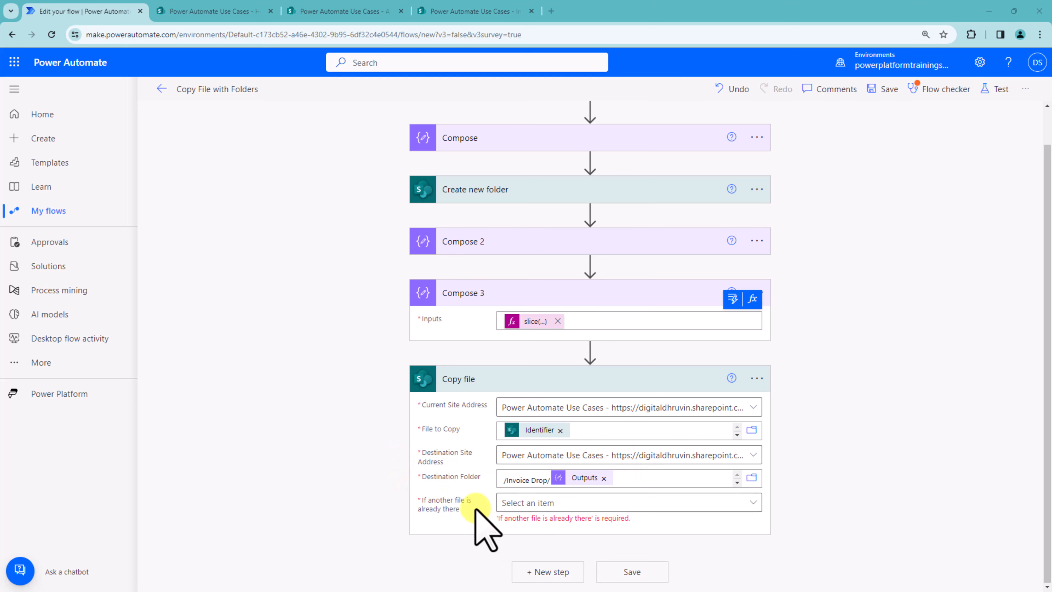
Step: Set 'If another file is already there' to Copy with a new name and save the flow
{"action": "left_click", "coordinate": [575, 504]}
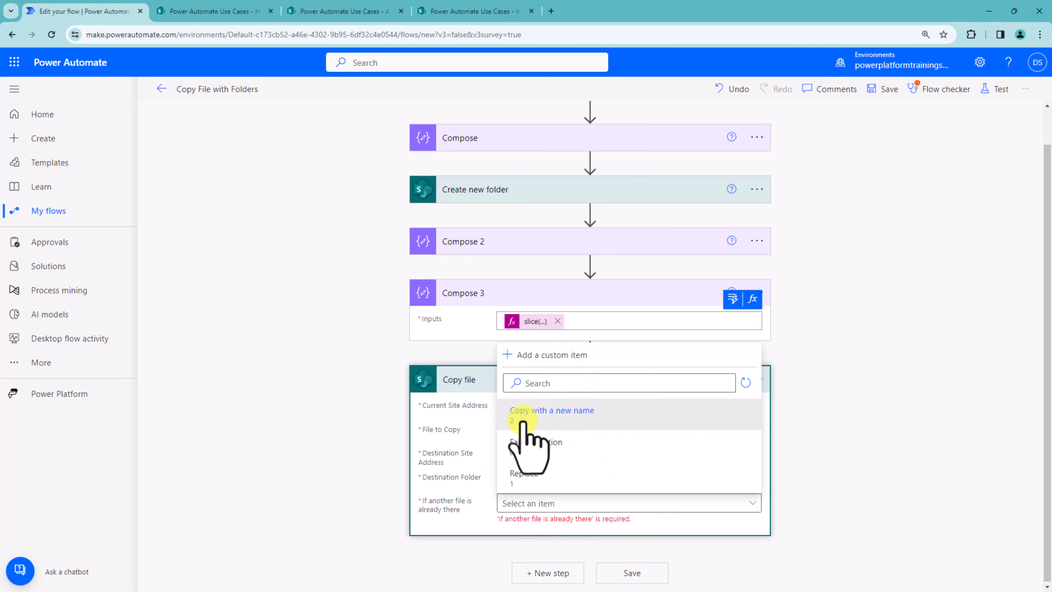
{"action": "left_click", "coordinate": [624, 415]}
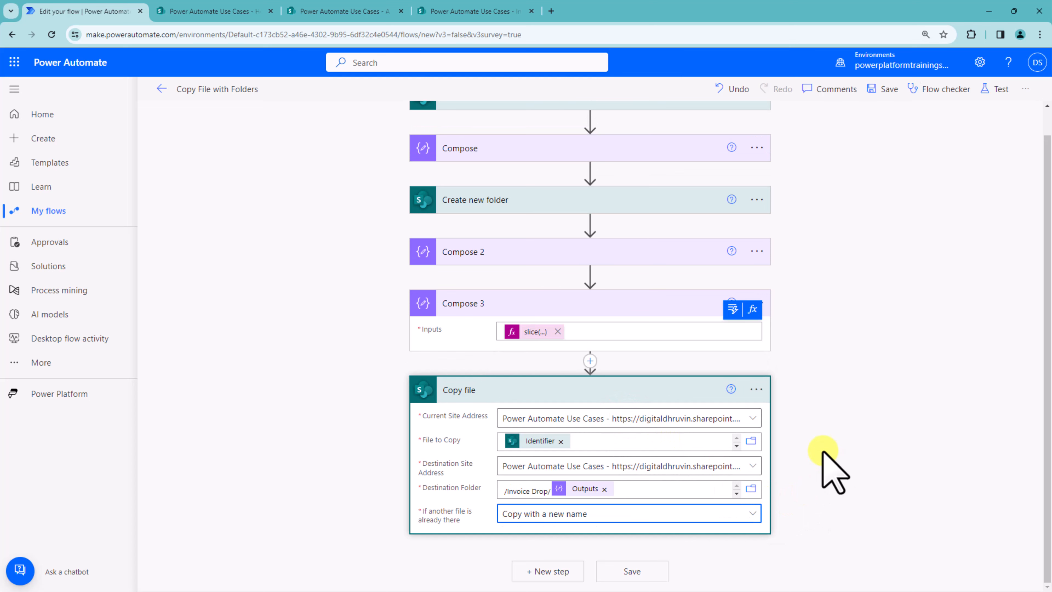
{"action": "left_click", "coordinate": [883, 89]}
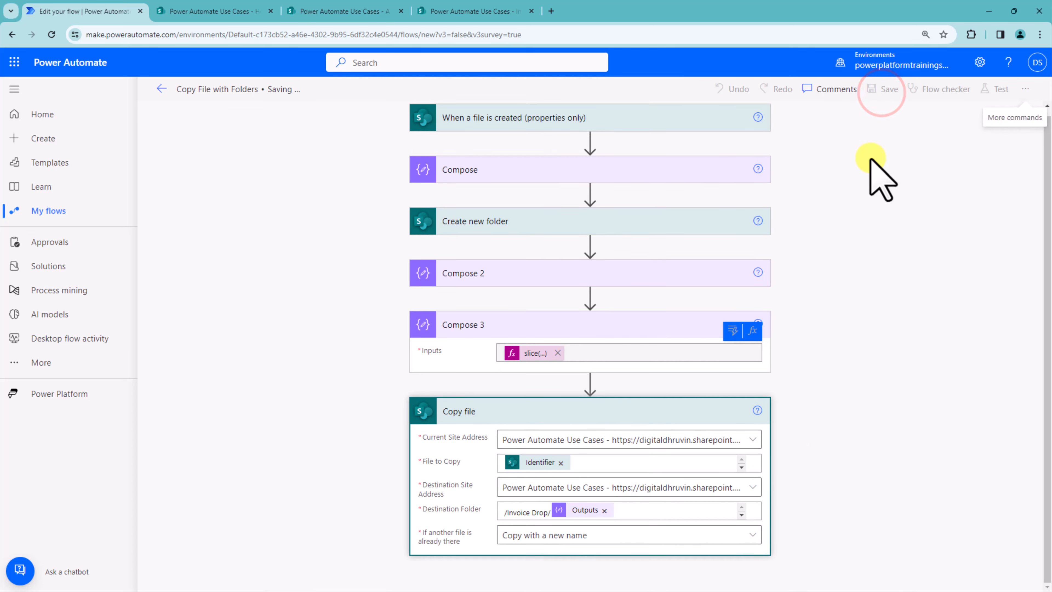
{"action": "left_click", "coordinate": [868, 247]}
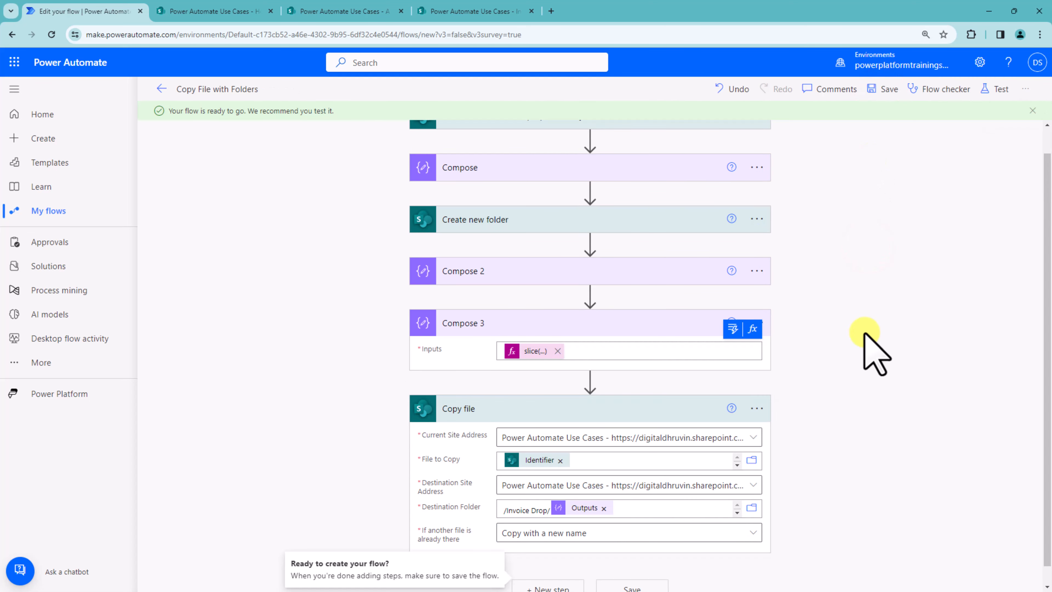
{"action": "scroll", "coordinate": [874, 353], "scroll_direction": "up", "scroll_amount": 1}
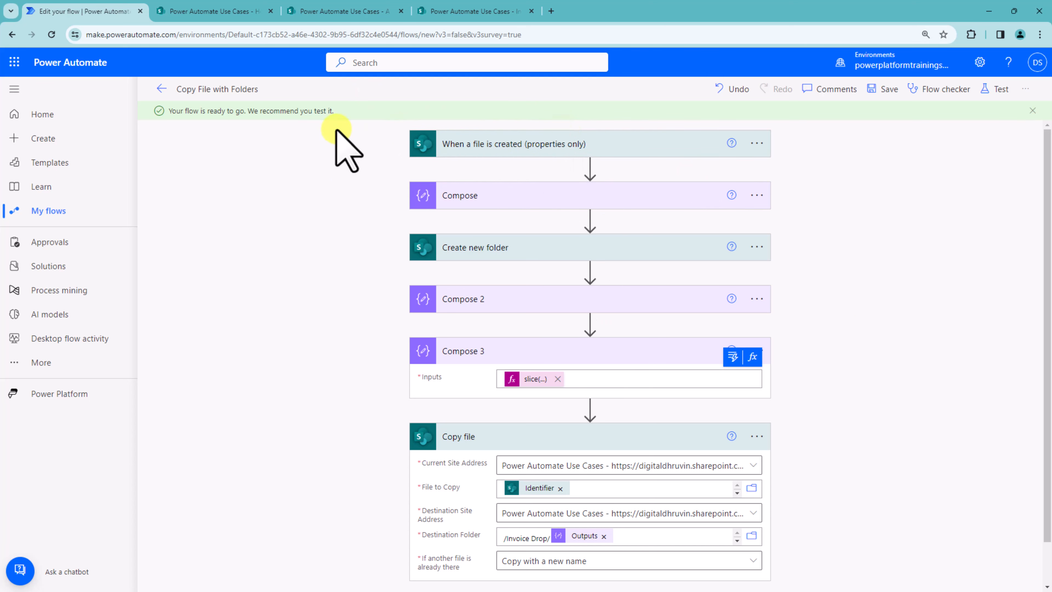
{"action": "left_click", "coordinate": [758, 143]}
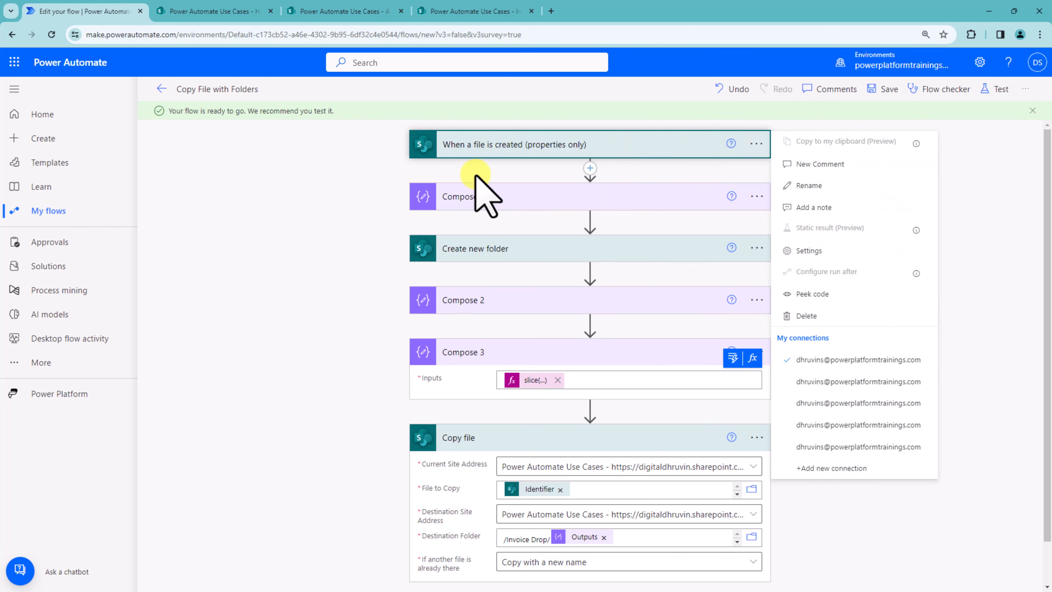
{"action": "left_click", "coordinate": [497, 196]}
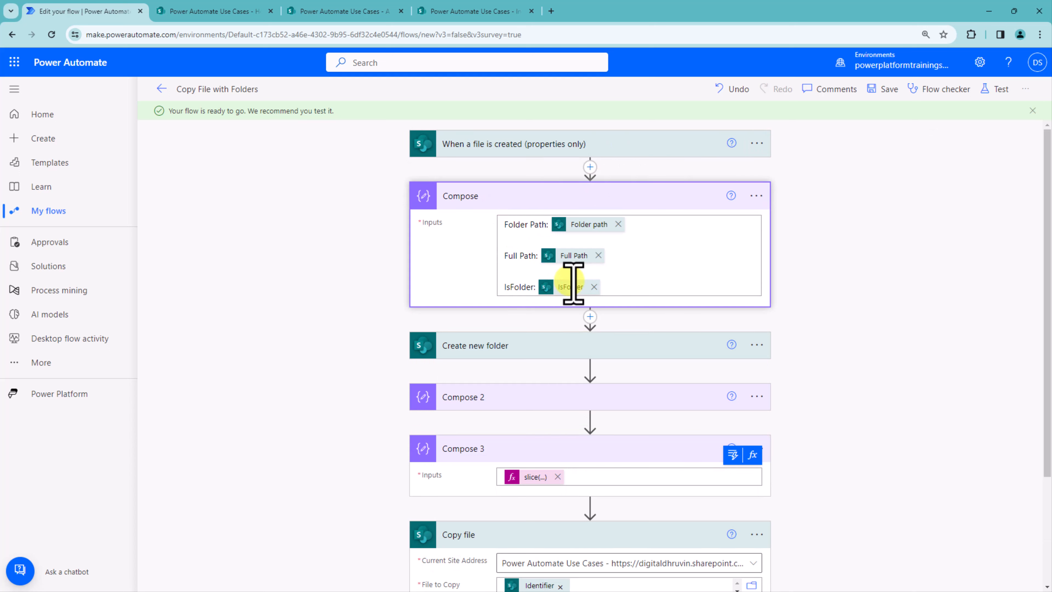
{"action": "left_click", "coordinate": [757, 144]}
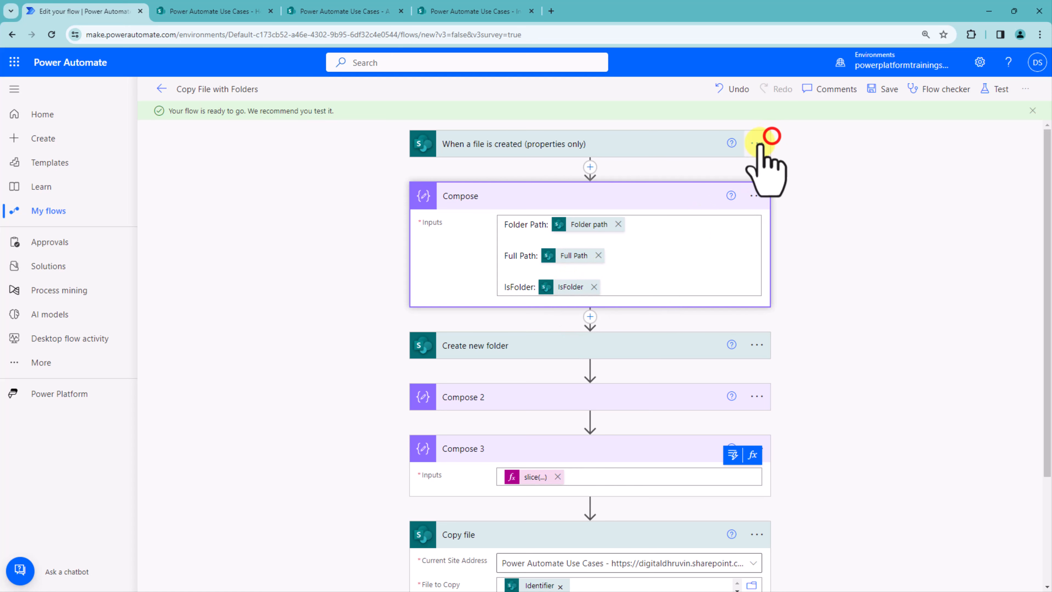
{"action": "left_click", "coordinate": [825, 250]}
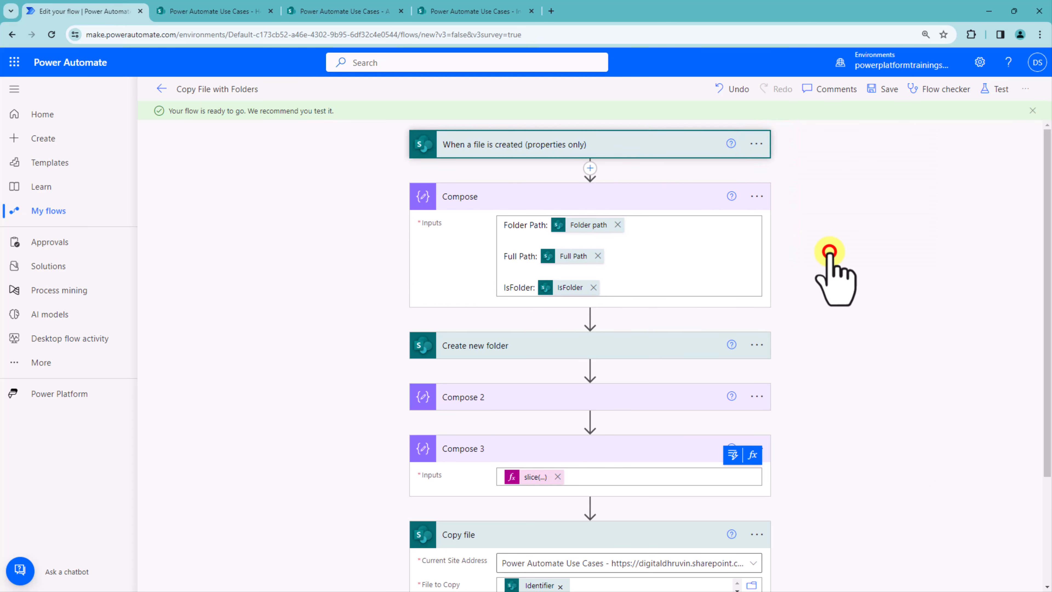
{"action": "scroll", "coordinate": [534, 344], "scroll_direction": "down", "scroll_amount": 2}
{"action": "scroll", "coordinate": [534, 344], "scroll_direction": "down", "scroll_amount": 10}
{"action": "scroll", "coordinate": [505, 458], "scroll_direction": "up", "scroll_amount": 6}
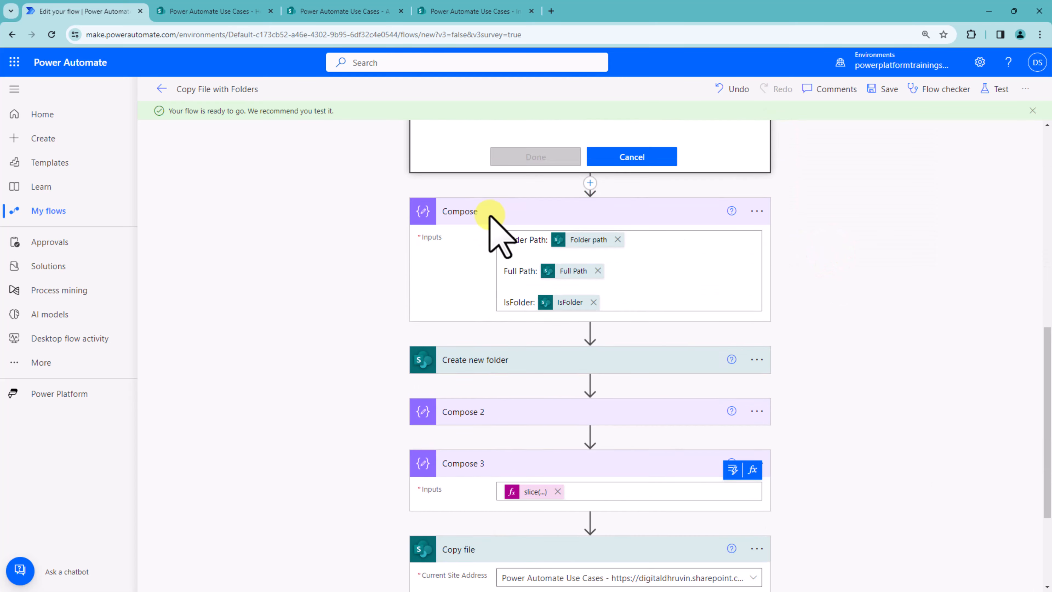
{"action": "left_click", "coordinate": [440, 333]}
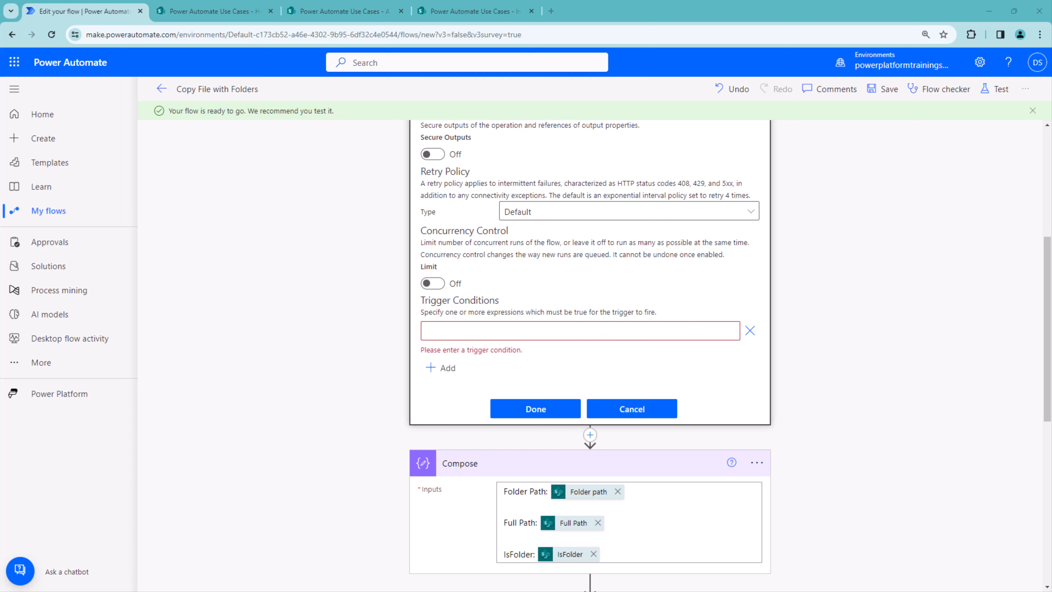
{"action": "left_click", "coordinate": [472, 334]}
{"action": "key", "text": "ctrl+v"}
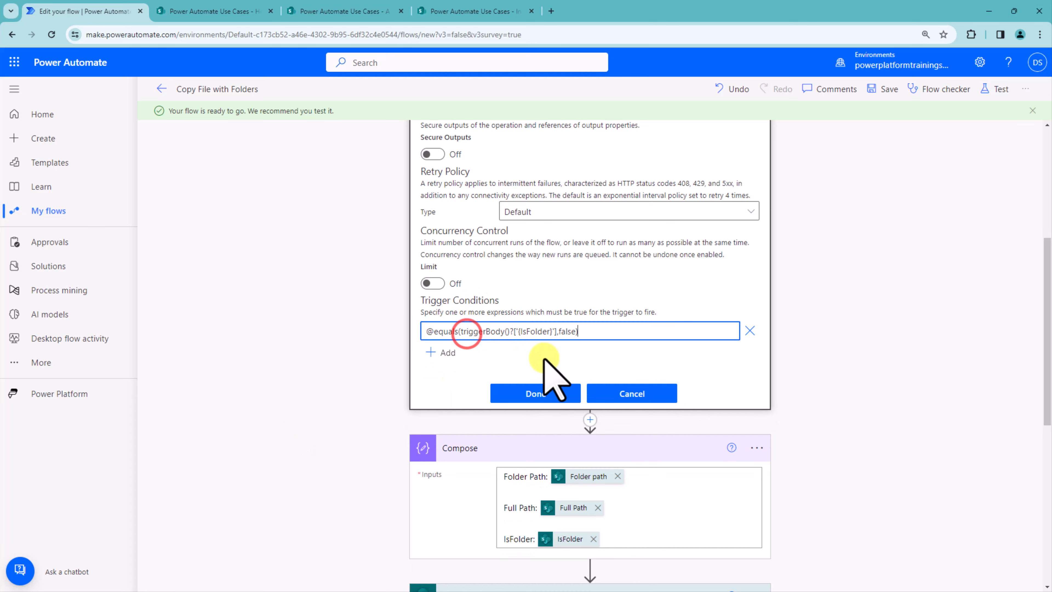
{"action": "left_click", "coordinate": [481, 350]}
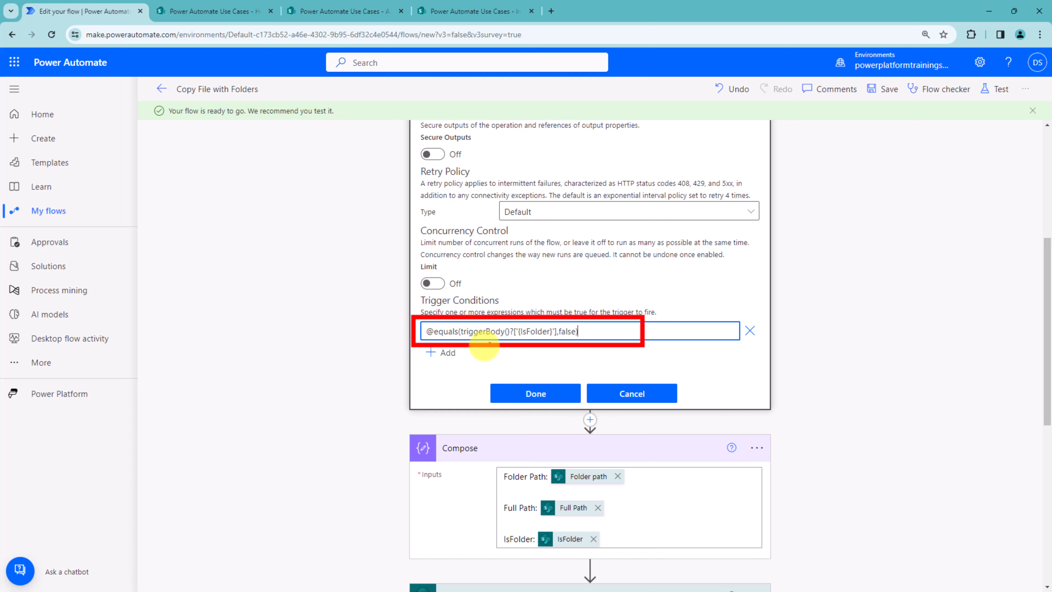
{"action": "left_click", "coordinate": [532, 396]}
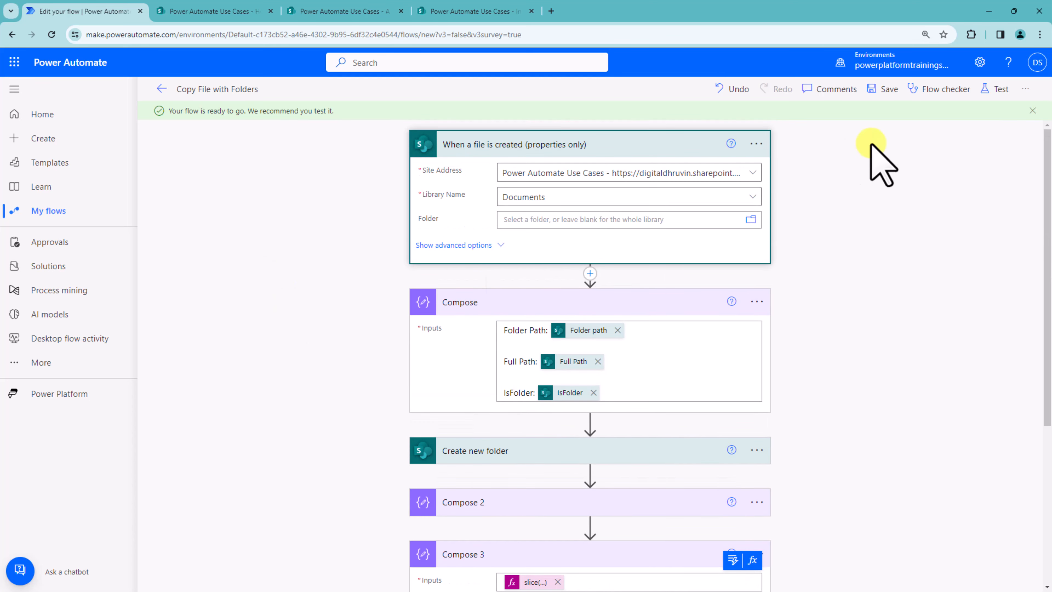
Step: Save the flow and start a manual test
{"action": "left_click", "coordinate": [878, 90]}
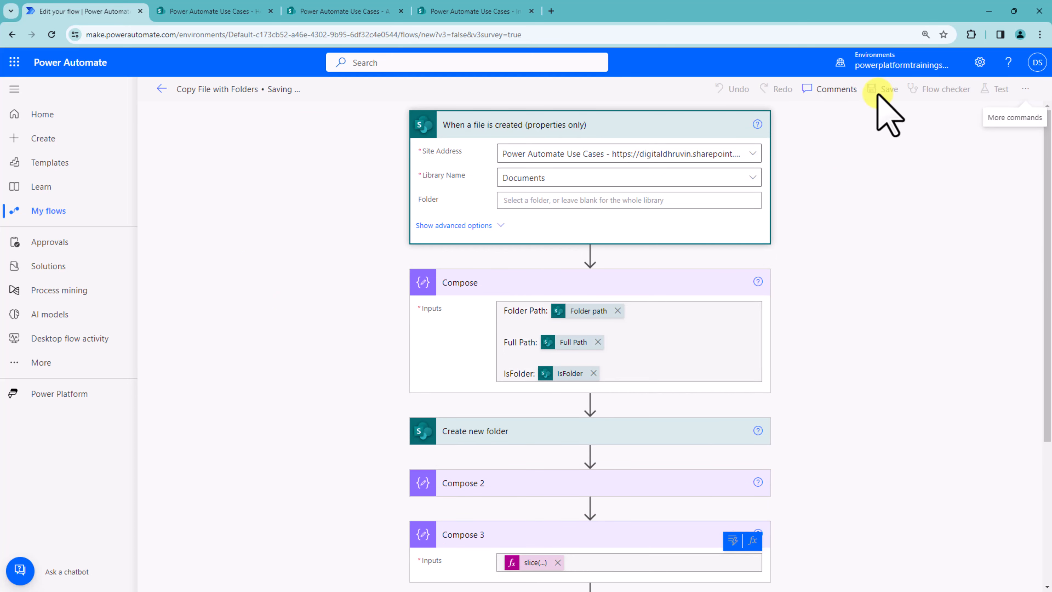
{"action": "left_click", "coordinate": [996, 89]}
{"action": "left_click", "coordinate": [849, 574]}
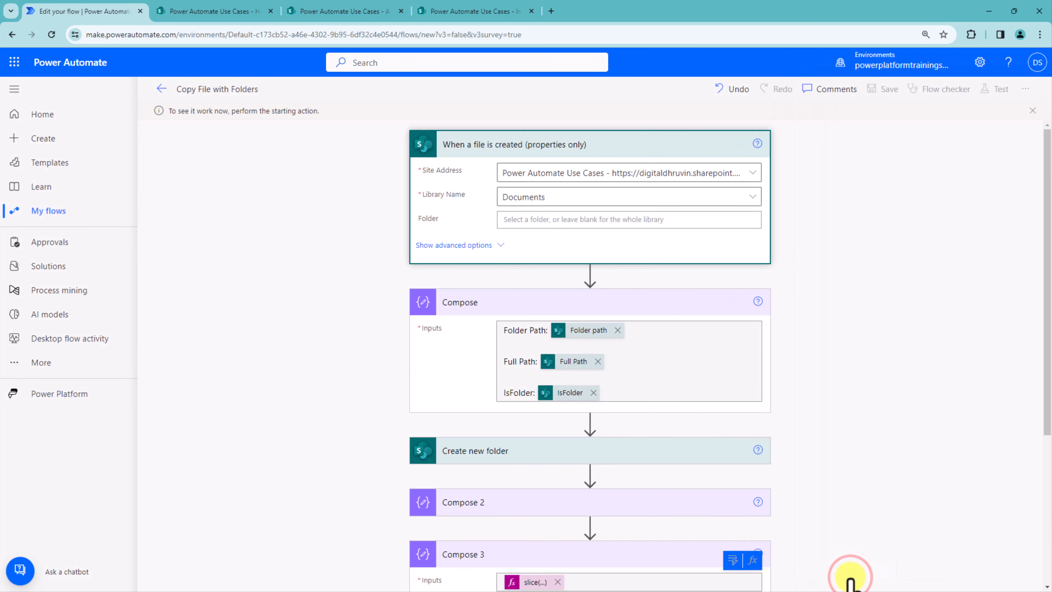
Step: Create a new folder in the site's Documents library, naming it with the user's first name
{"action": "left_click", "coordinate": [221, 13]}
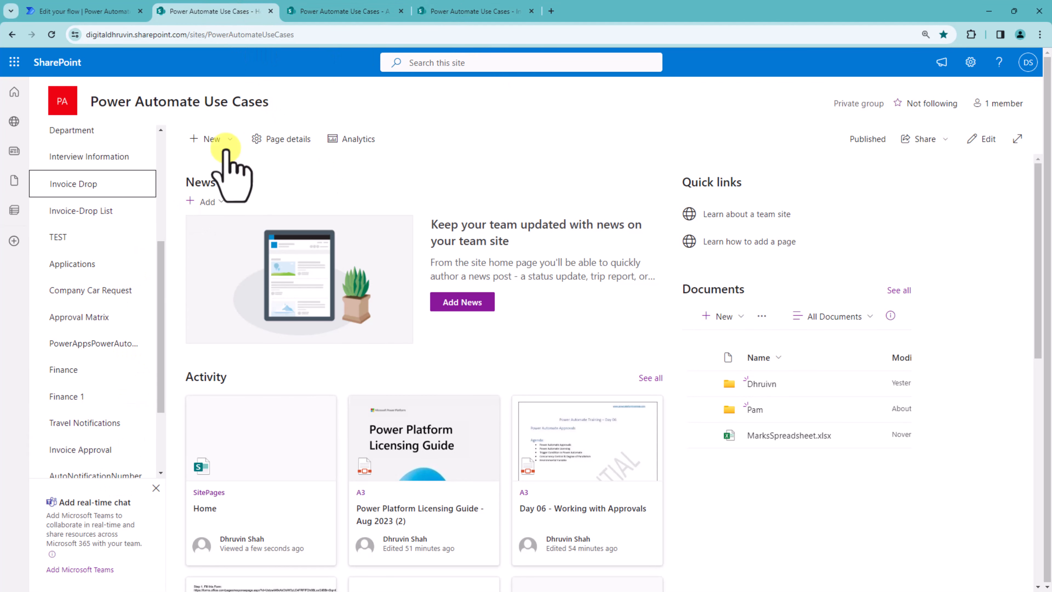
{"action": "left_click", "coordinate": [329, 11]}
{"action": "left_click", "coordinate": [218, 183]}
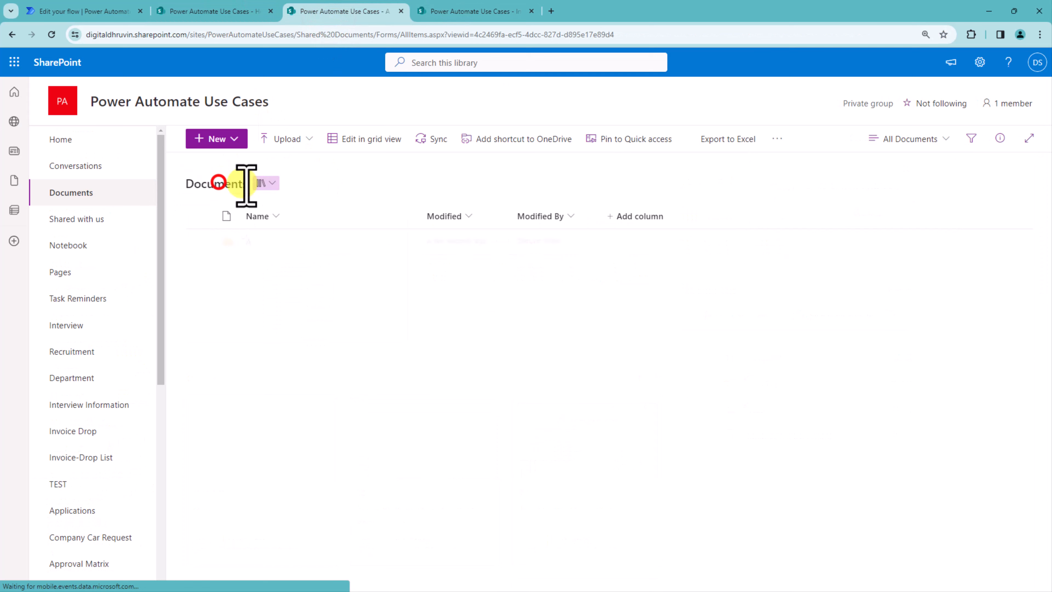
{"action": "left_click", "coordinate": [229, 139]}
{"action": "left_click", "coordinate": [240, 166]}
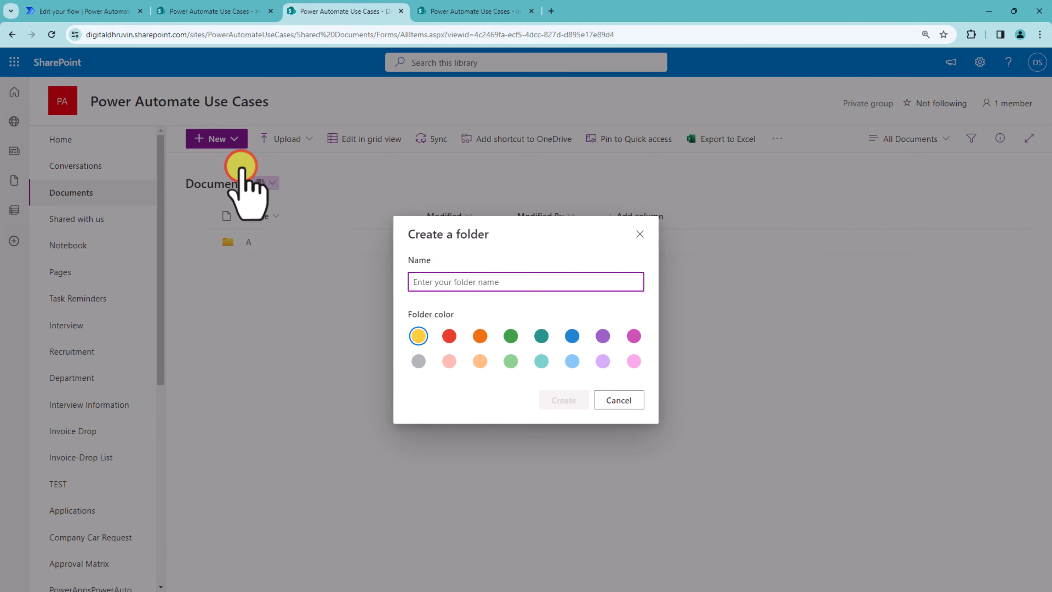
{"action": "type", "text": "Dhruvin"}
{"action": "key", "text": "Return"}
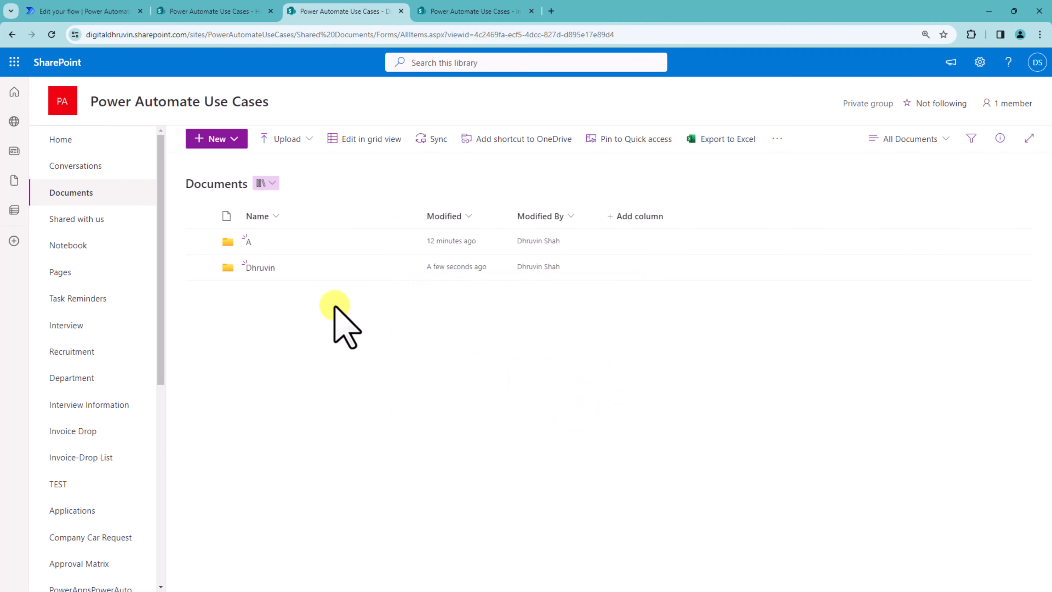
Step: Inside the user's folder in Documents, create a new subfolder named PowerPlatformTrainings
{"action": "left_click", "coordinate": [260, 266]}
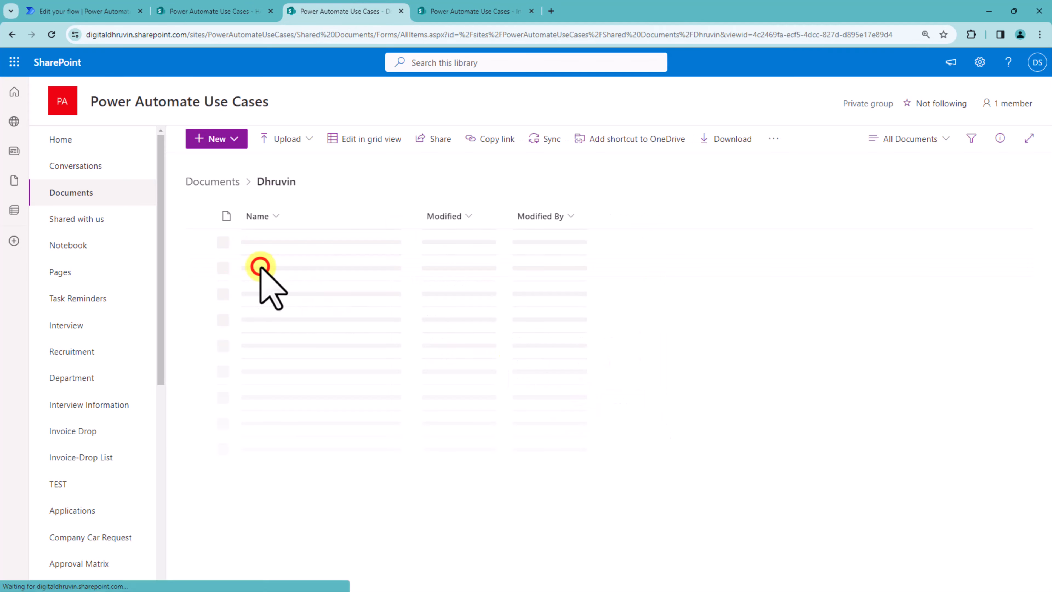
{"action": "left_click", "coordinate": [234, 138]}
{"action": "left_click", "coordinate": [216, 162]}
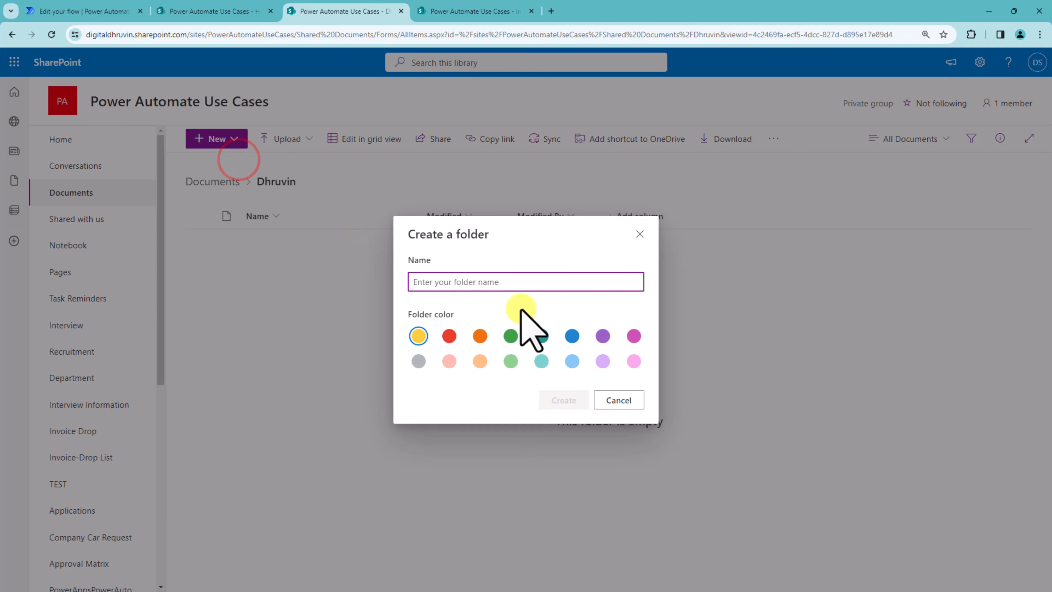
{"action": "type", "text": "Power"}
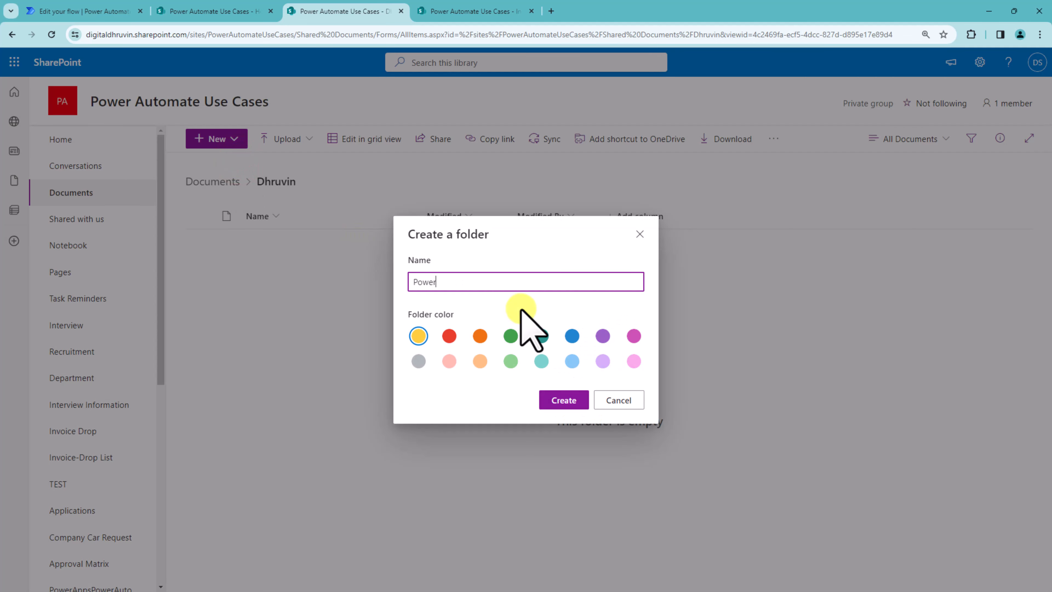
{"action": "type", "text": "PlatformTrainings"}
{"action": "key", "text": "Return"}
Step: Open the PowerPlatformTrainings folder and upload a file into it to trigger the flow
{"action": "left_click", "coordinate": [289, 238]}
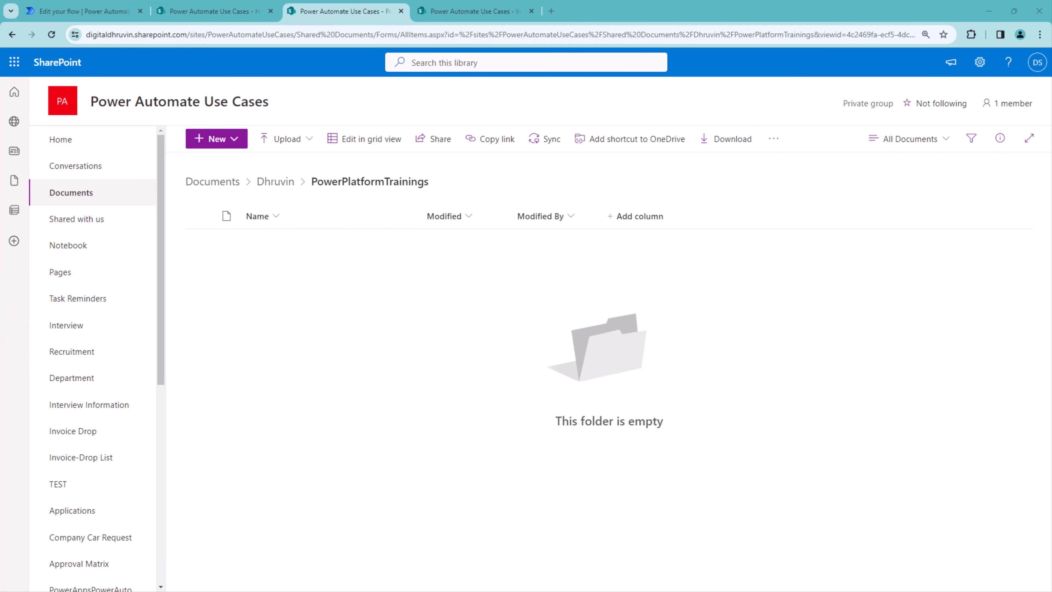
{"action": "left_click_drag", "start_coordinate": [0, 331], "coordinate": [608, 382]}
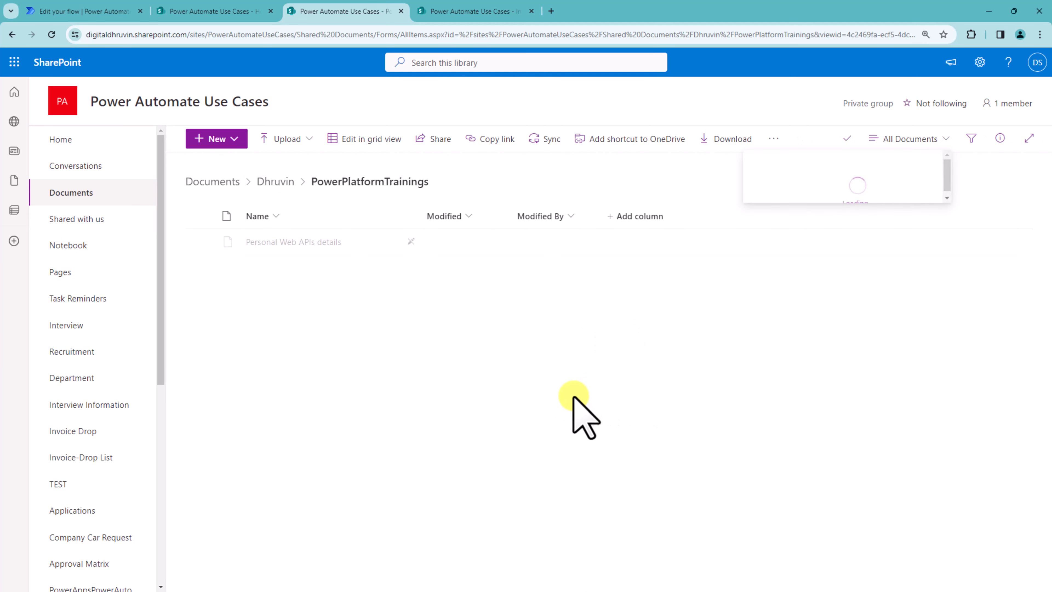
Step: Open the flow's run history and examine the Compose outputs and the Create new folder inputs
{"action": "left_click", "coordinate": [87, 9]}
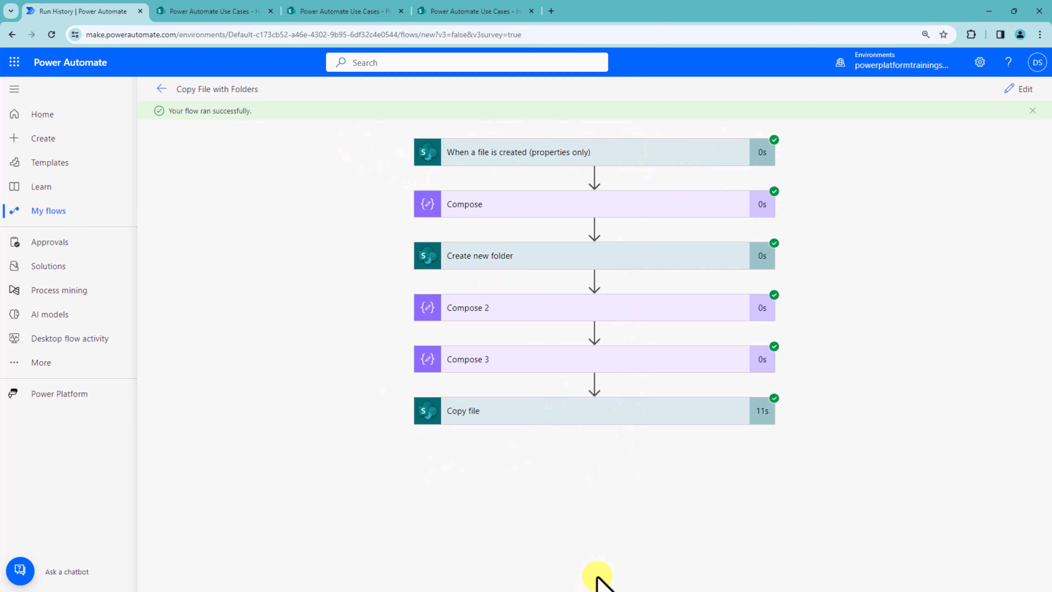
{"action": "left_click", "coordinate": [527, 203]}
{"action": "left_click_drag", "start_coordinate": [499, 289], "coordinate": [723, 290]}
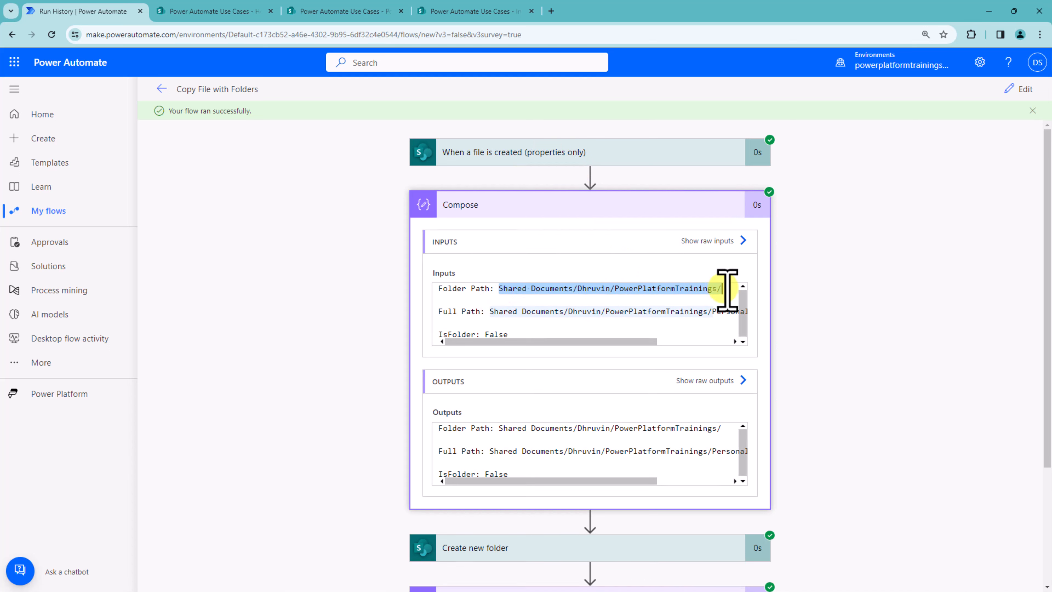
{"action": "mouse_move", "coordinate": [490, 312]}
{"action": "left_mouse_down"}
{"action": "mouse_move", "coordinate": [608, 313]}
{"action": "mouse_move", "coordinate": [641, 296]}
{"action": "left_mouse_up"}
{"action": "left_click", "coordinate": [589, 317]}
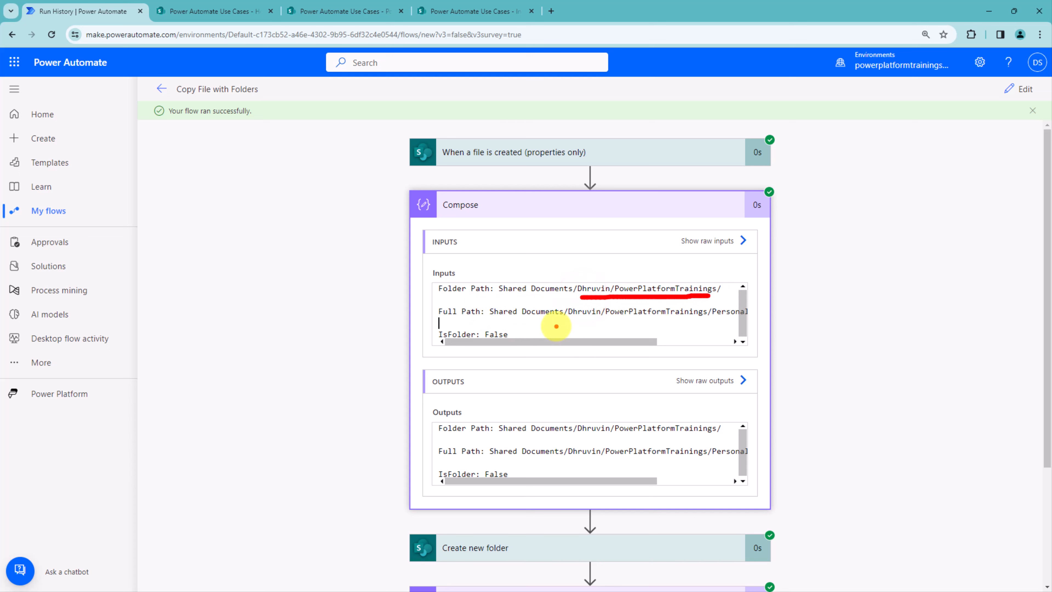
{"action": "left_click_drag", "start_coordinate": [476, 321], "coordinate": [764, 322]}
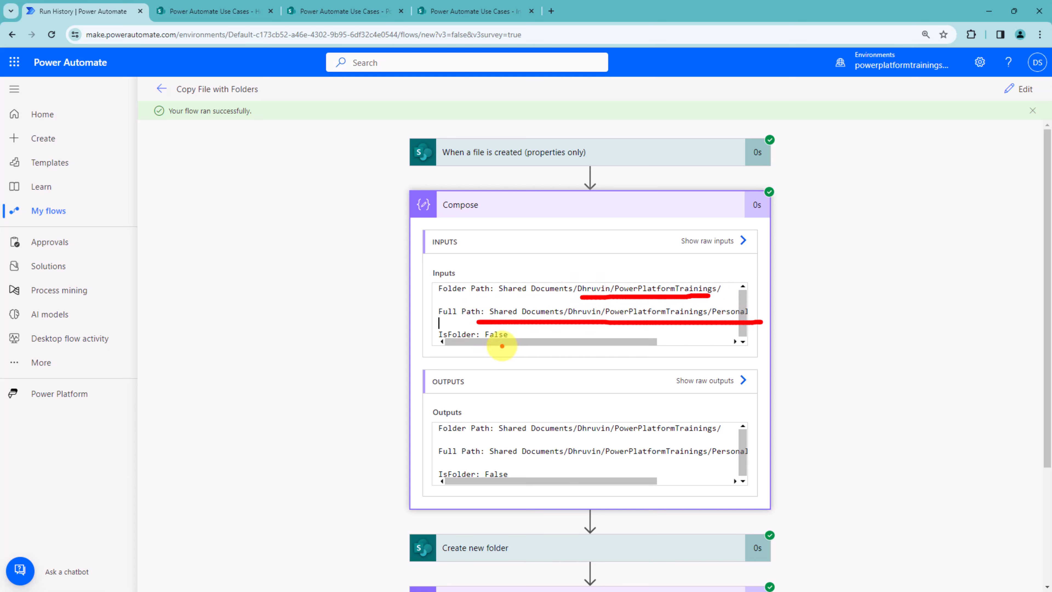
{"action": "left_click_drag", "start_coordinate": [482, 344], "coordinate": [513, 345]}
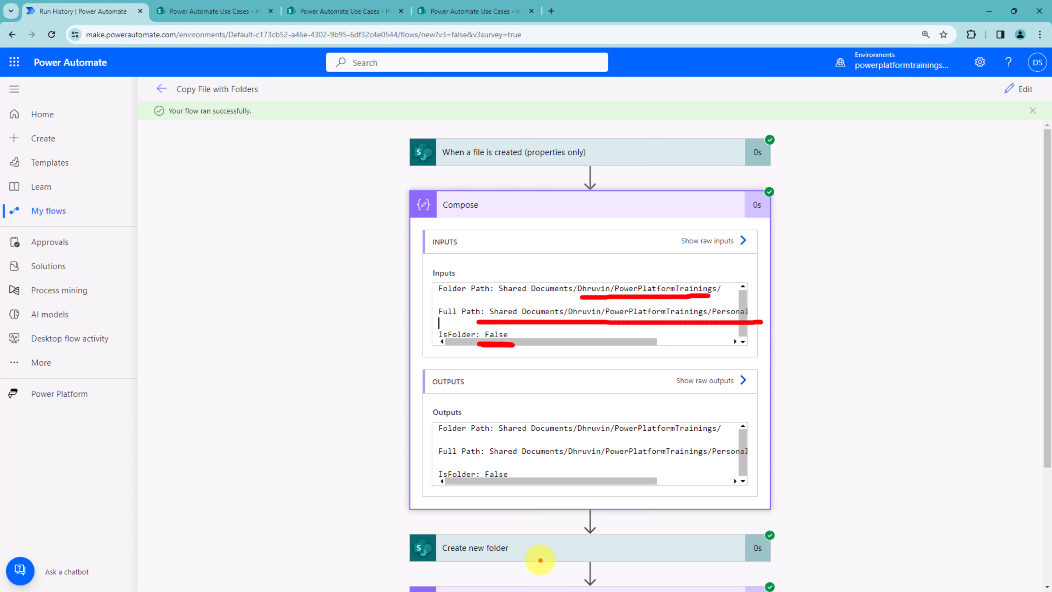
{"action": "key", "text": "Escape"}
{"action": "left_click", "coordinate": [546, 554]}
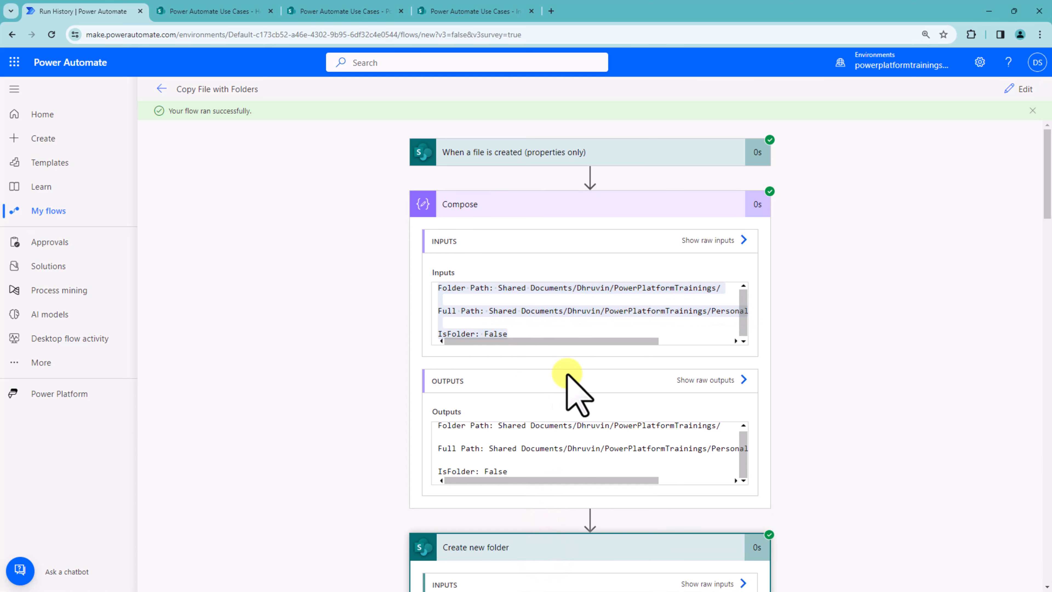
{"action": "scroll", "coordinate": [888, 411], "scroll_direction": "down", "scroll_amount": 6}
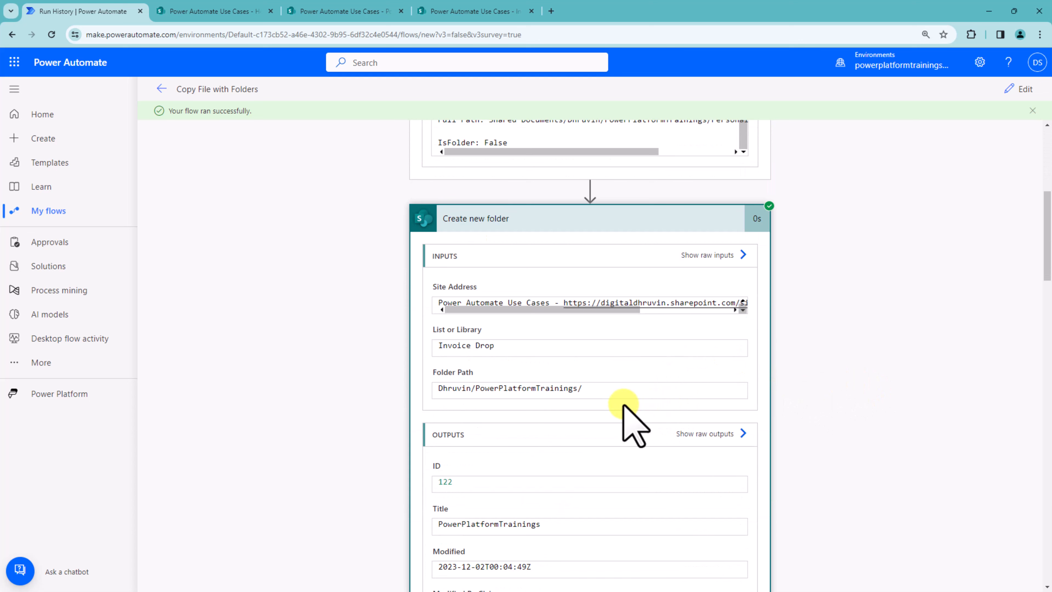
{"action": "mouse_move", "coordinate": [442, 402]}
{"action": "left_mouse_down"}
{"action": "mouse_move", "coordinate": [534, 402]}
{"action": "mouse_move", "coordinate": [478, 402]}
{"action": "left_mouse_up"}
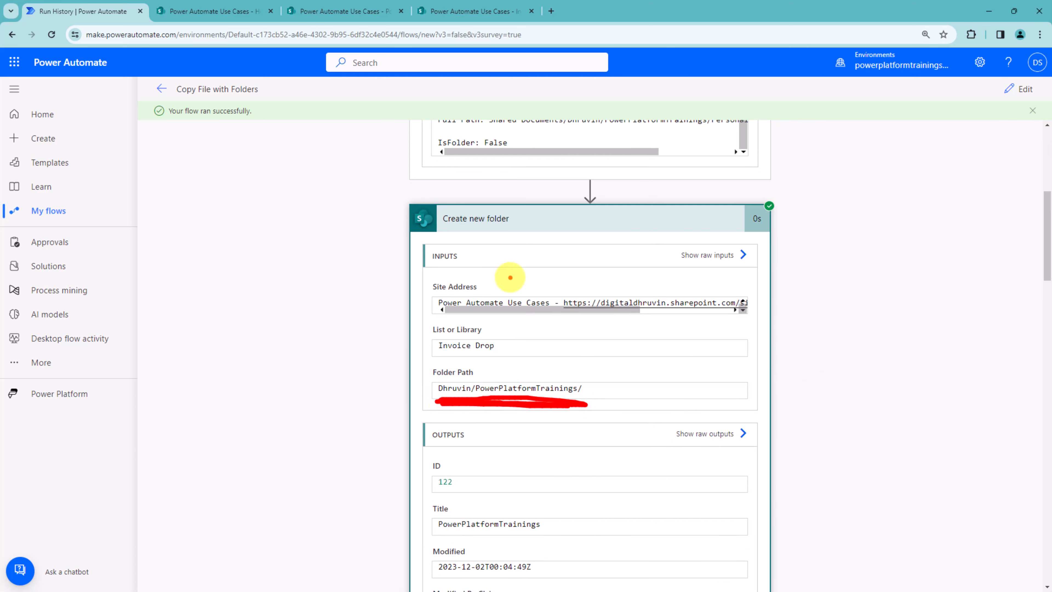
{"action": "scroll", "coordinate": [513, 278], "scroll_direction": "up", "scroll_amount": 3}
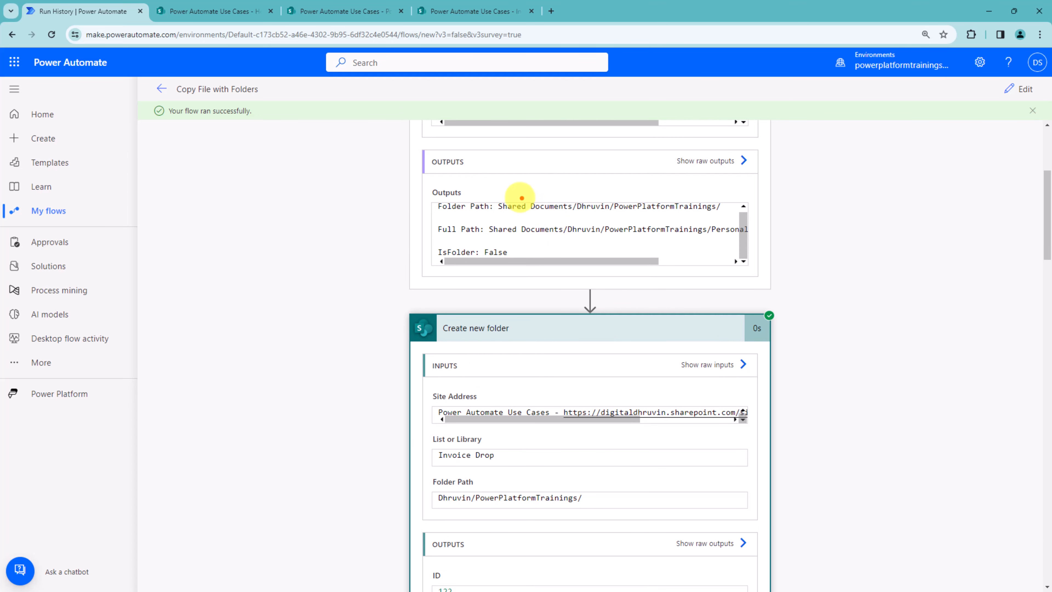
{"action": "left_click_drag", "start_coordinate": [505, 216], "coordinate": [721, 215]}
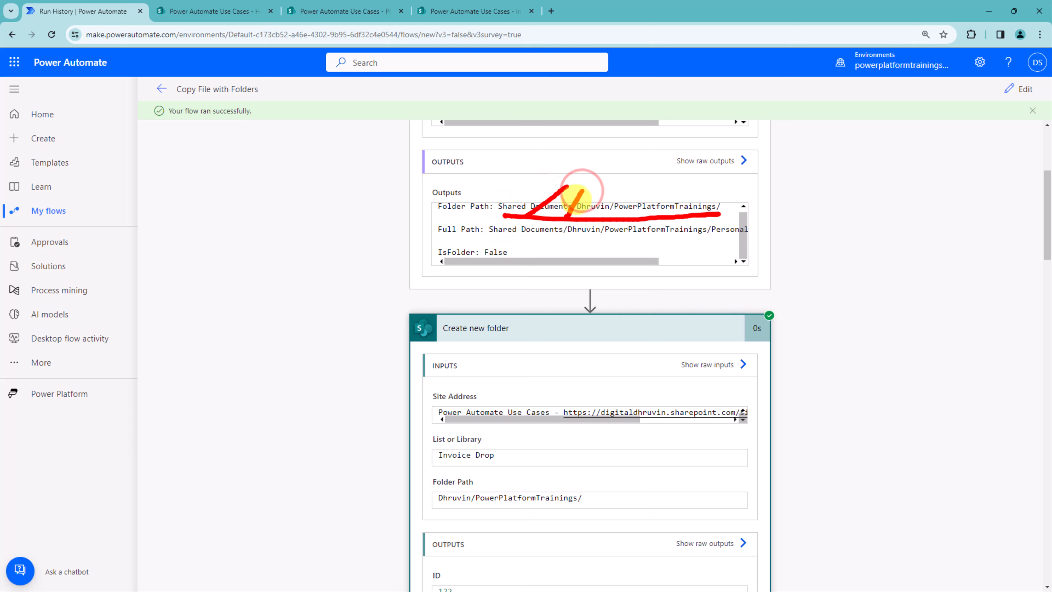
{"action": "left_click_drag", "start_coordinate": [537, 188], "coordinate": [551, 195]}
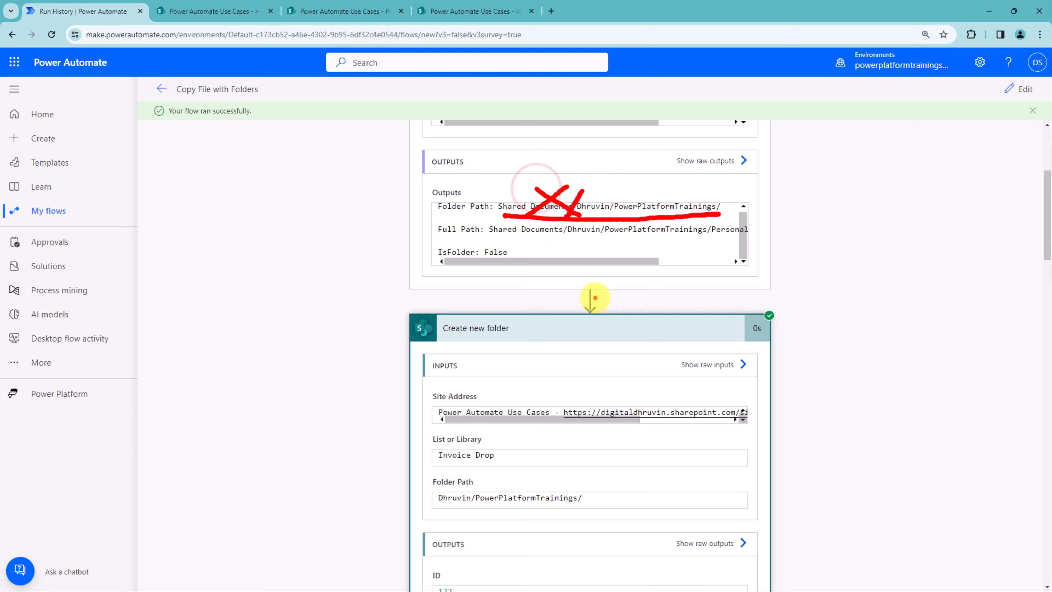
{"action": "left_click_drag", "start_coordinate": [630, 216], "coordinate": [545, 470]}
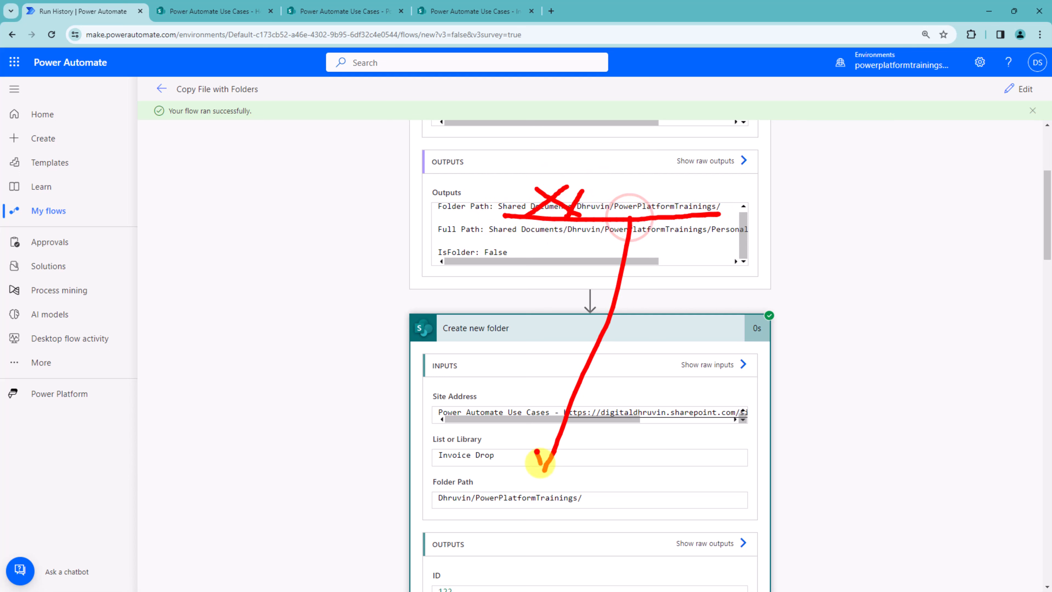
Step: Examine the run details of Compose 2, Compose 3 and the Copy file action's destination folder
{"action": "scroll", "coordinate": [564, 442], "scroll_direction": "down", "scroll_amount": 5}
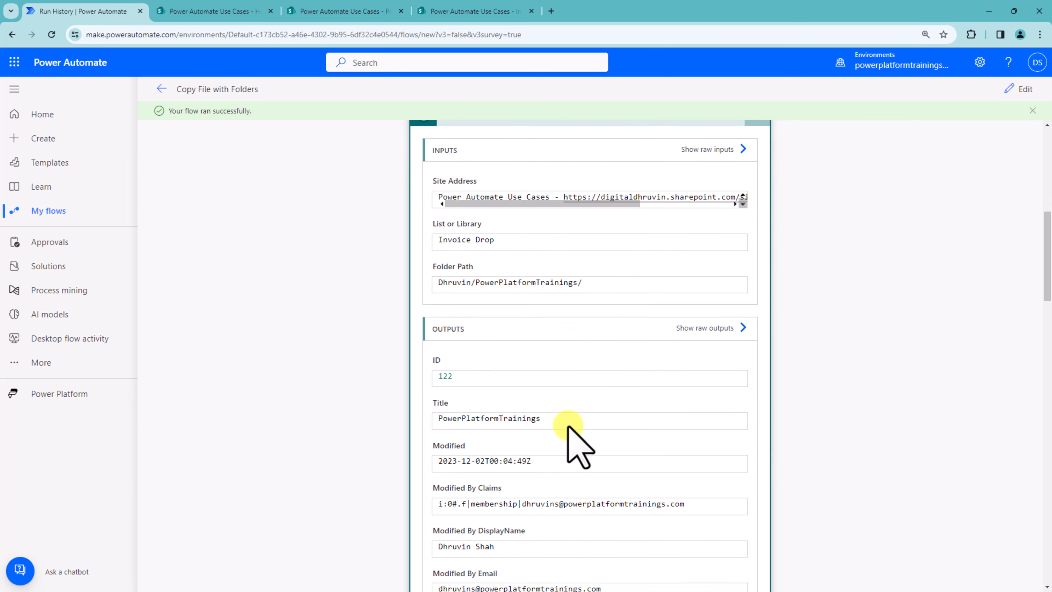
{"action": "scroll", "coordinate": [569, 427], "scroll_direction": "down", "scroll_amount": 11}
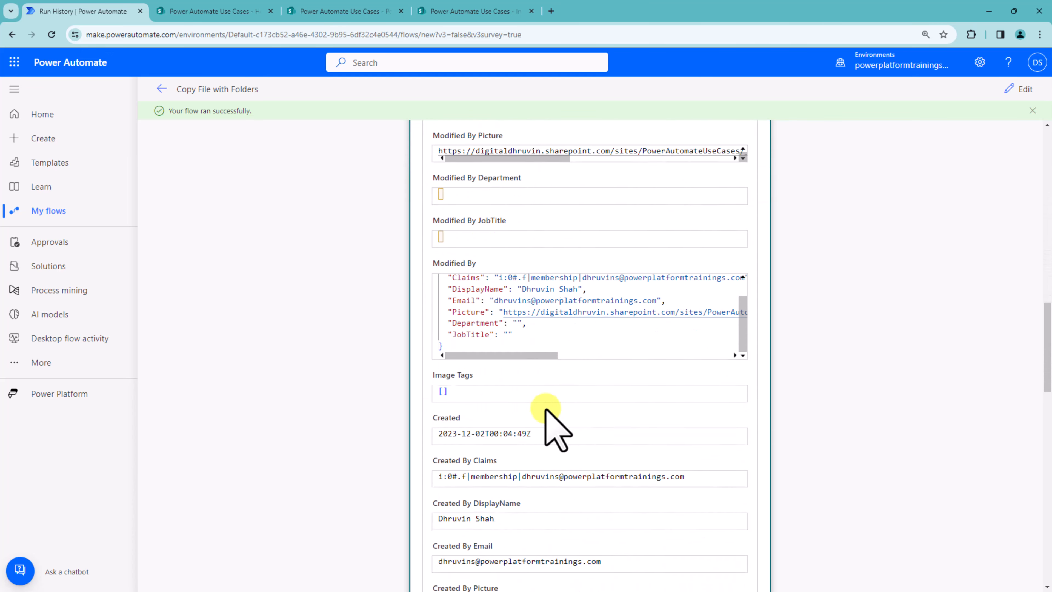
{"action": "scroll", "coordinate": [546, 410], "scroll_direction": "down", "scroll_amount": 20}
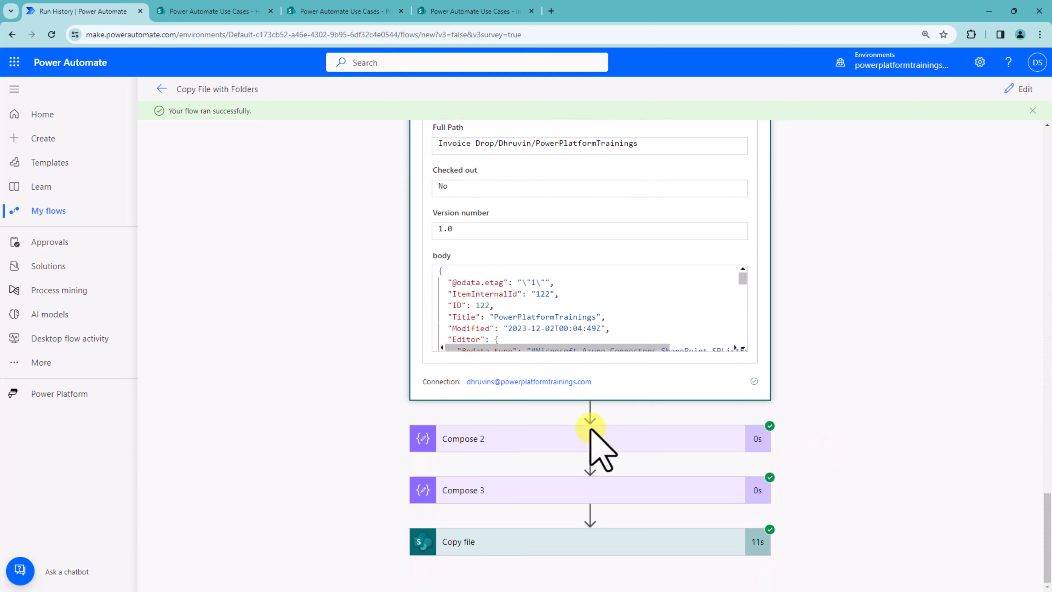
{"action": "left_click", "coordinate": [599, 431]}
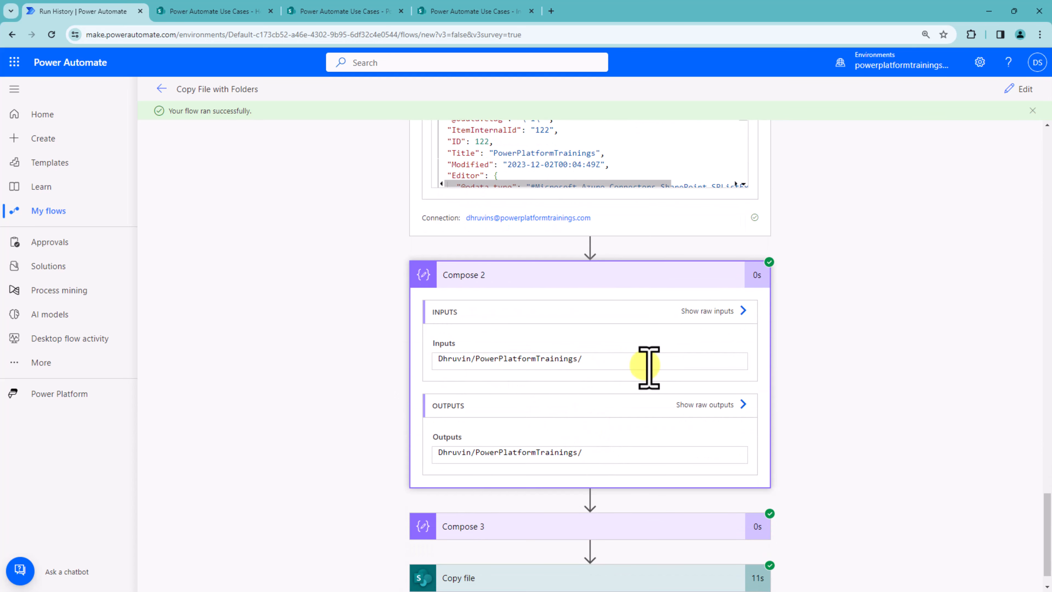
{"action": "left_click", "coordinate": [571, 526]}
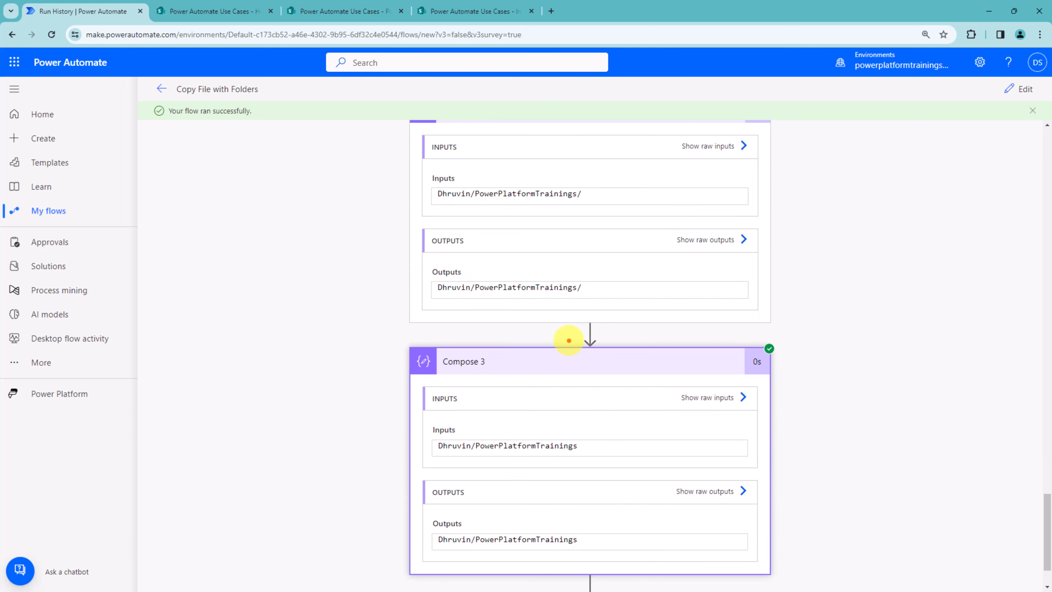
{"action": "left_click_drag", "start_coordinate": [573, 301], "coordinate": [575, 270]}
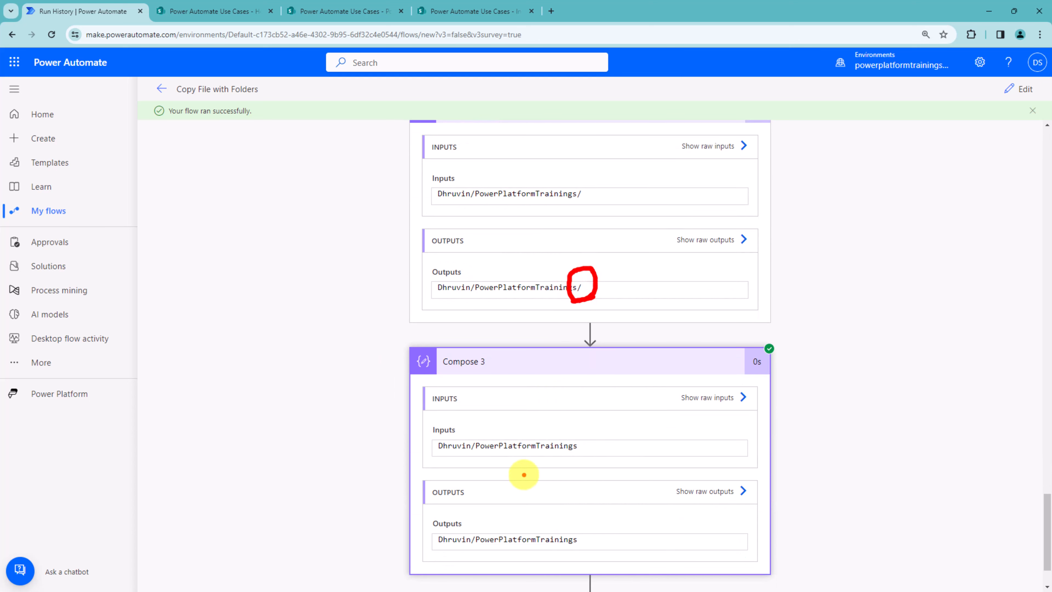
{"action": "mouse_move", "coordinate": [437, 467]}
{"action": "left_mouse_down"}
{"action": "mouse_move", "coordinate": [547, 460]}
{"action": "mouse_move", "coordinate": [466, 450]}
{"action": "mouse_move", "coordinate": [525, 464]}
{"action": "mouse_move", "coordinate": [537, 450]}
{"action": "left_mouse_up"}
{"action": "scroll", "coordinate": [775, 407], "scroll_direction": "down", "scroll_amount": 2}
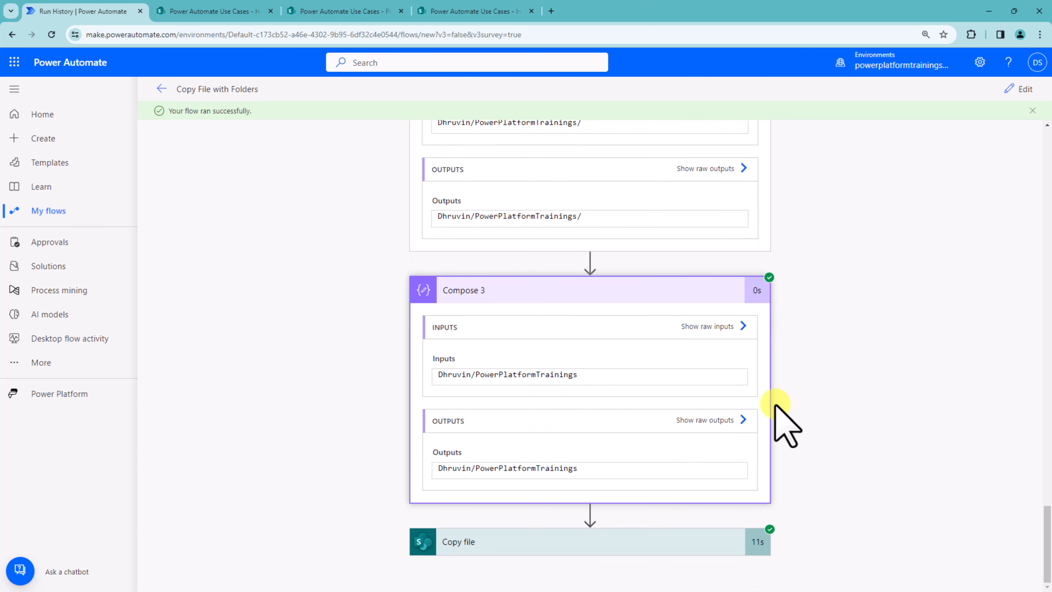
{"action": "left_click", "coordinate": [551, 536]}
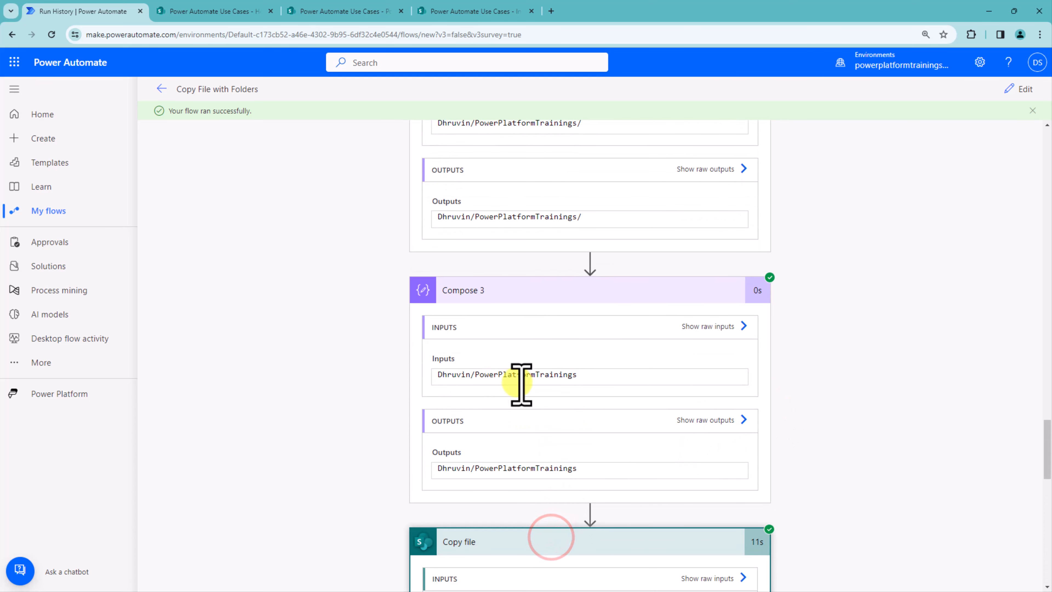
{"action": "scroll", "coordinate": [681, 412], "scroll_direction": "down", "scroll_amount": 10}
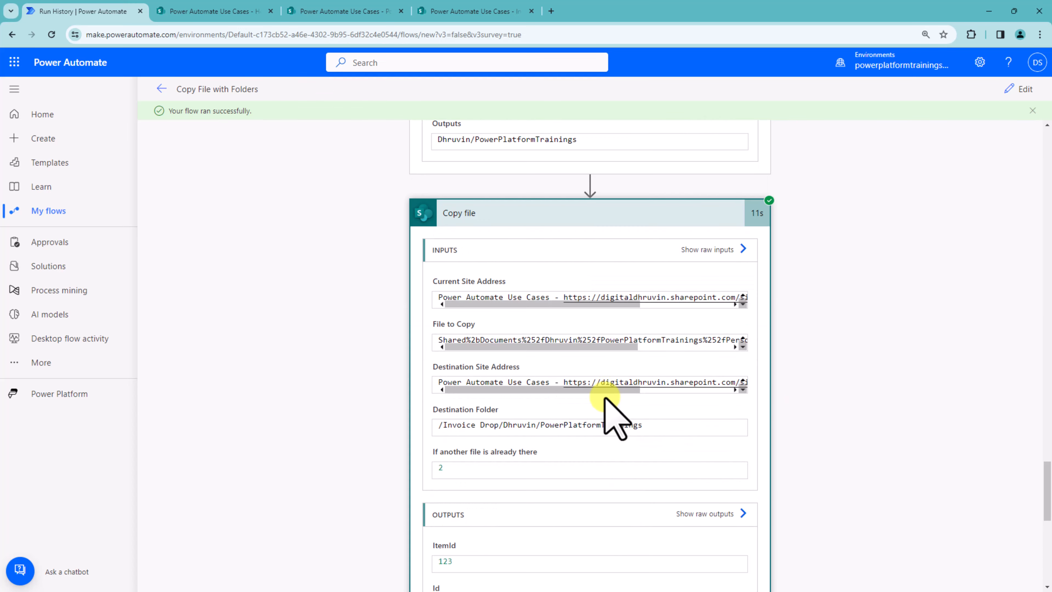
{"action": "scroll", "coordinate": [602, 399], "scroll_direction": "up", "scroll_amount": 4}
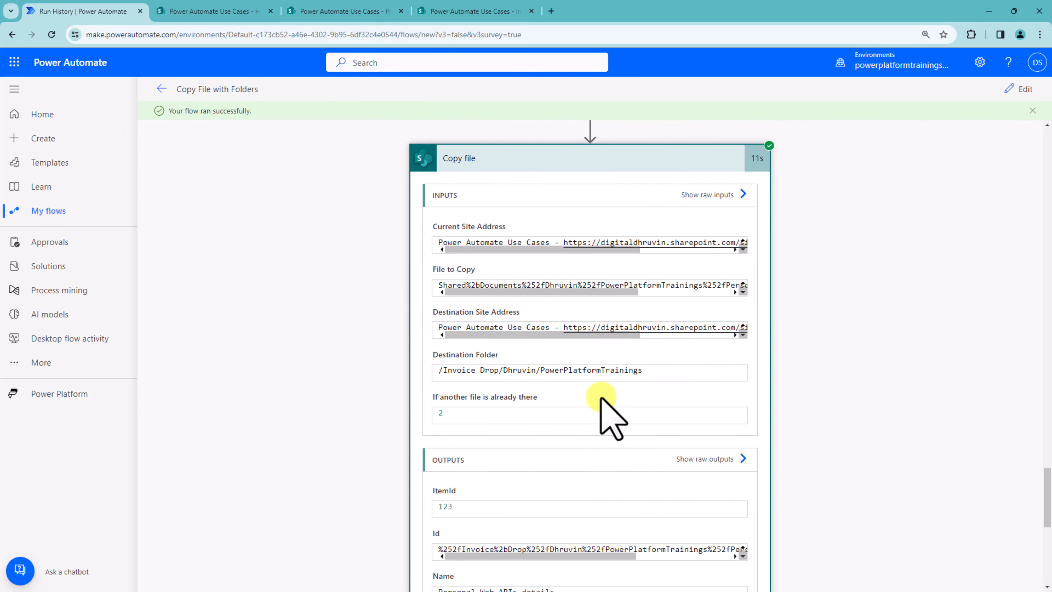
{"action": "left_click_drag", "start_coordinate": [427, 377], "coordinate": [713, 381]}
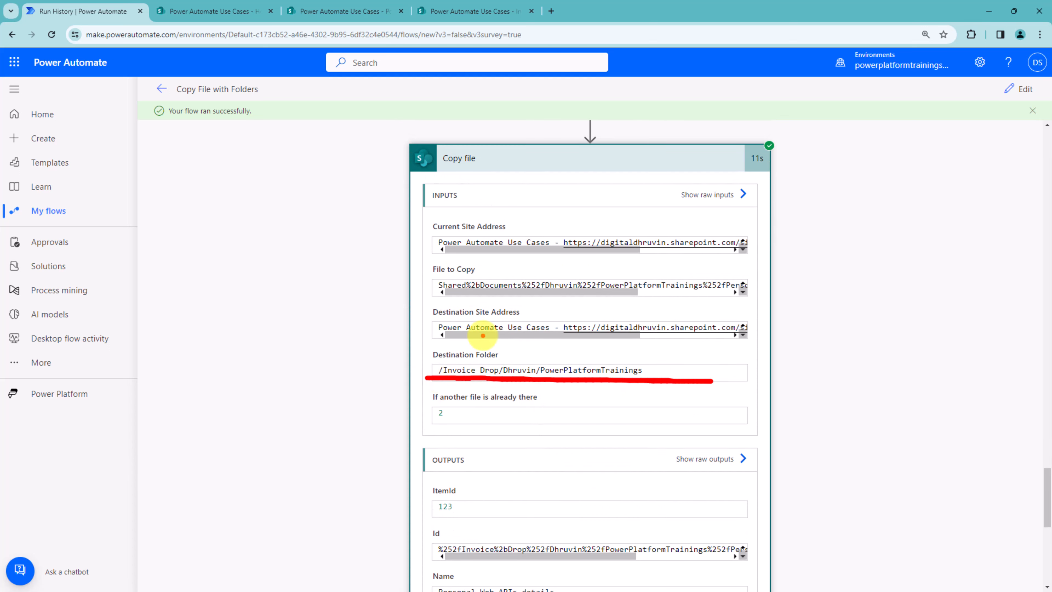
{"action": "scroll", "coordinate": [857, 430], "scroll_direction": "down", "scroll_amount": 10}
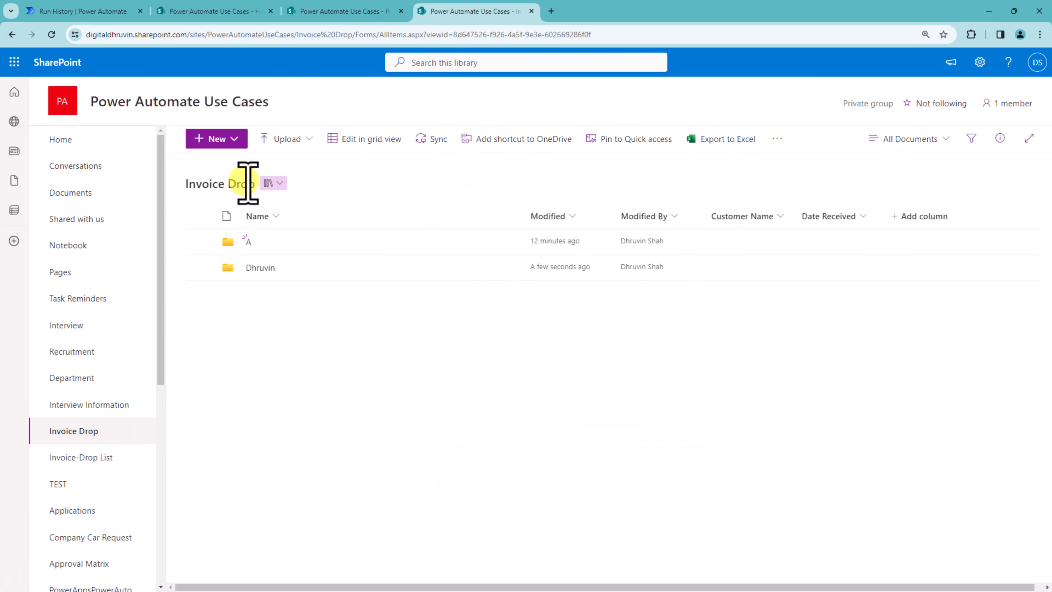
Step: Browse the Invoice Drop library into the user's folder and its PowerPlatformTrainings subfolder to check the copied file
{"action": "left_click", "coordinate": [260, 267]}
{"action": "left_click", "coordinate": [278, 242]}
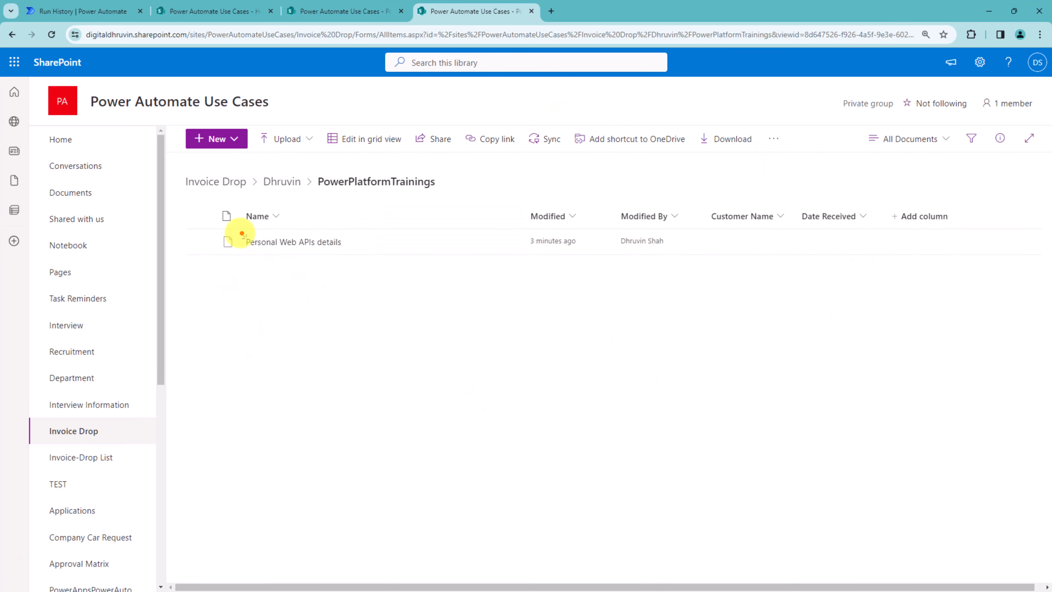
{"action": "left_click_drag", "start_coordinate": [190, 200], "coordinate": [757, 275]}
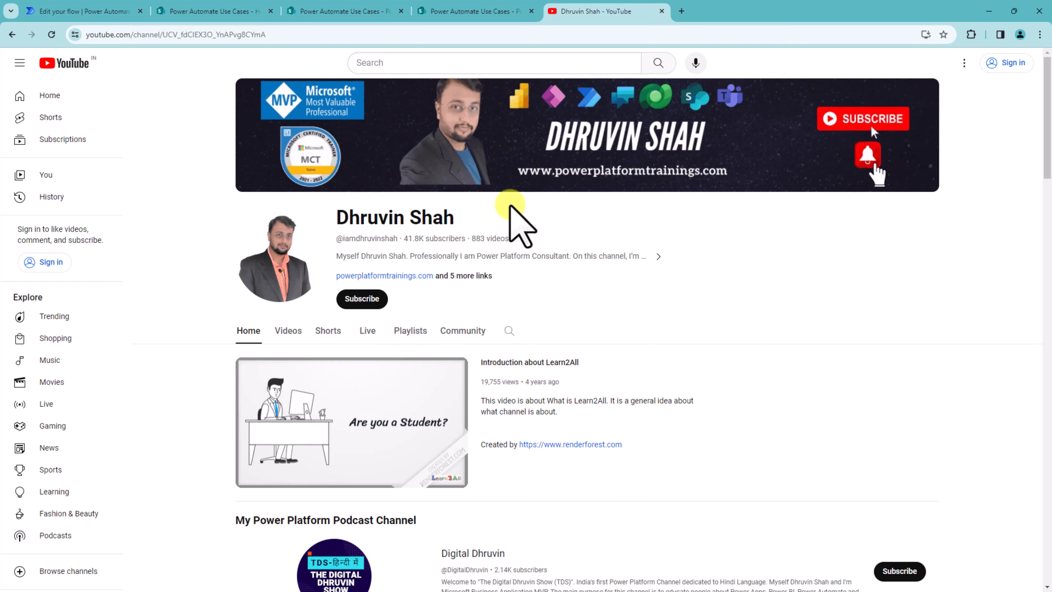
{"action": "left_click", "coordinate": [475, 276]}
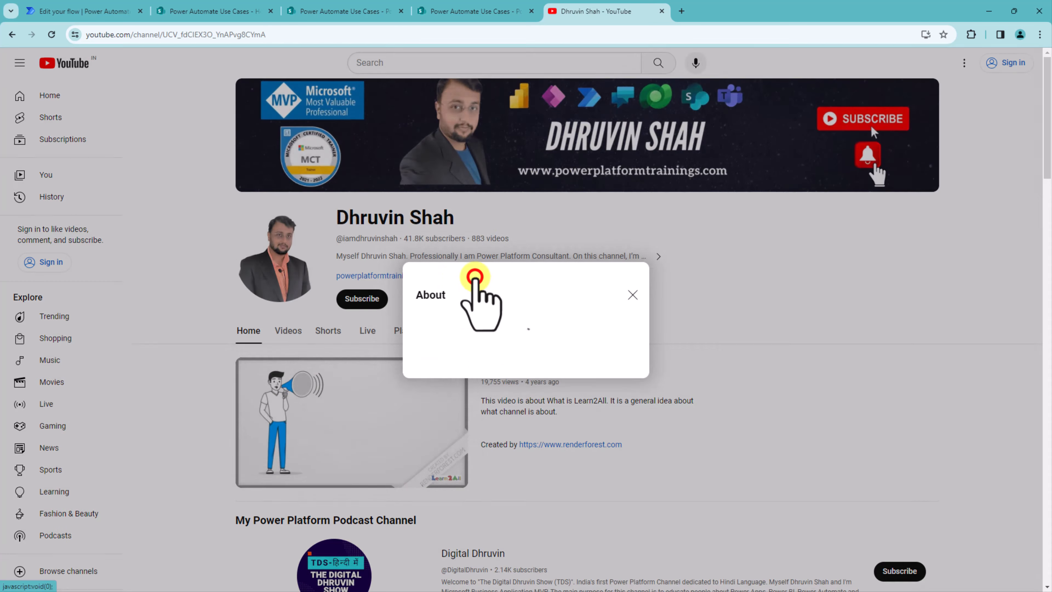
{"action": "scroll", "coordinate": [530, 275], "scroll_direction": "down", "scroll_amount": 5}
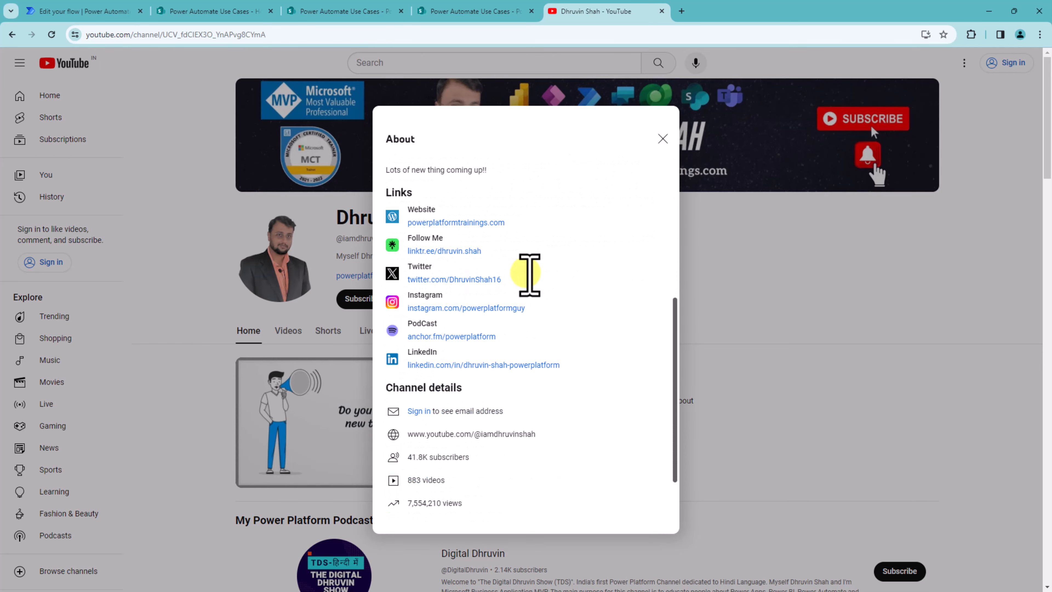
{"action": "scroll", "coordinate": [530, 275], "scroll_direction": "down", "scroll_amount": 2}
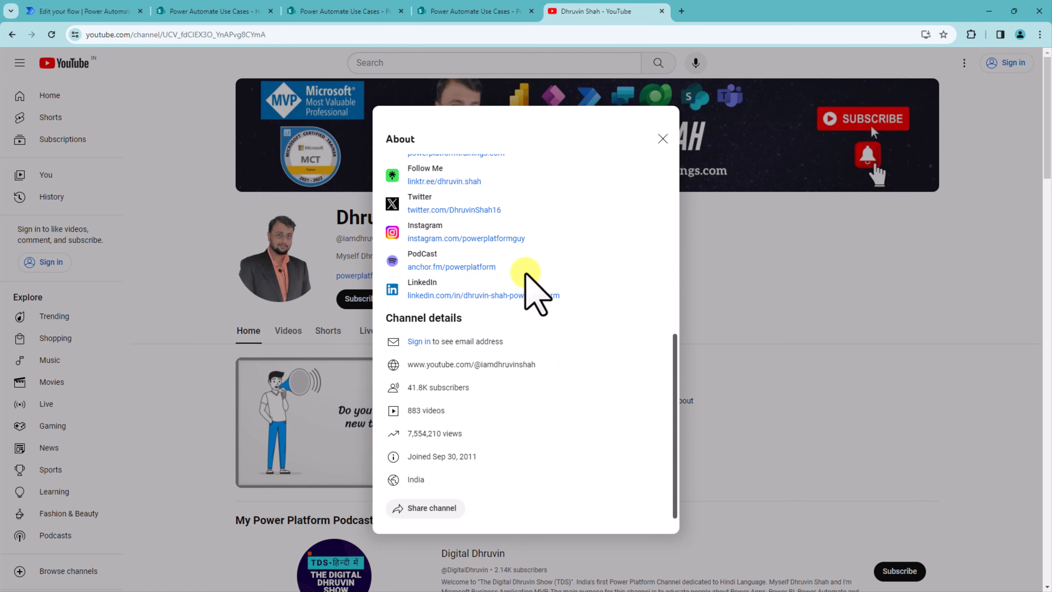
{"action": "scroll", "coordinate": [526, 276], "scroll_direction": "up", "scroll_amount": 8}
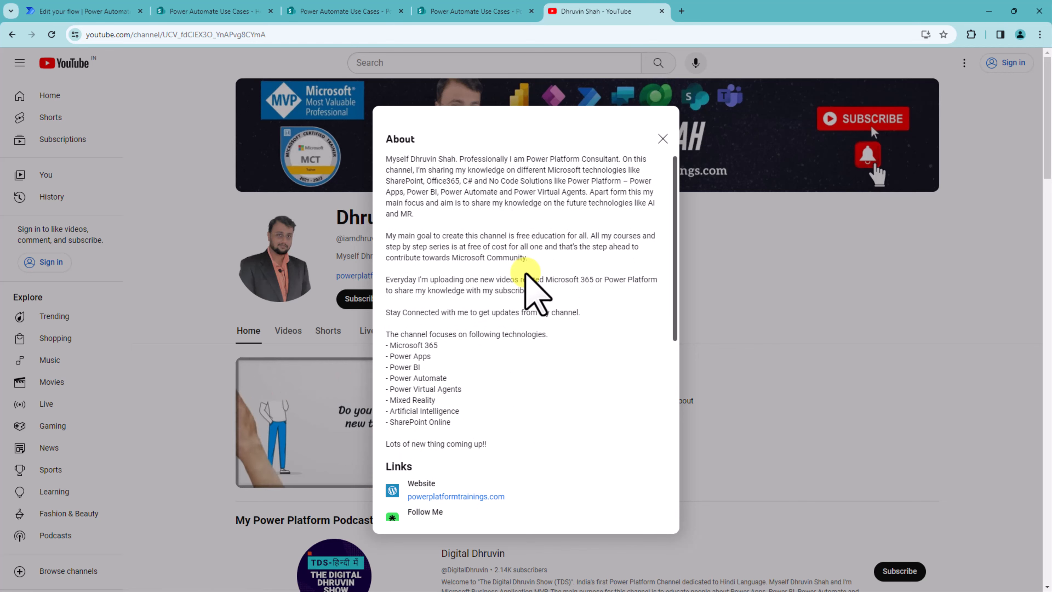